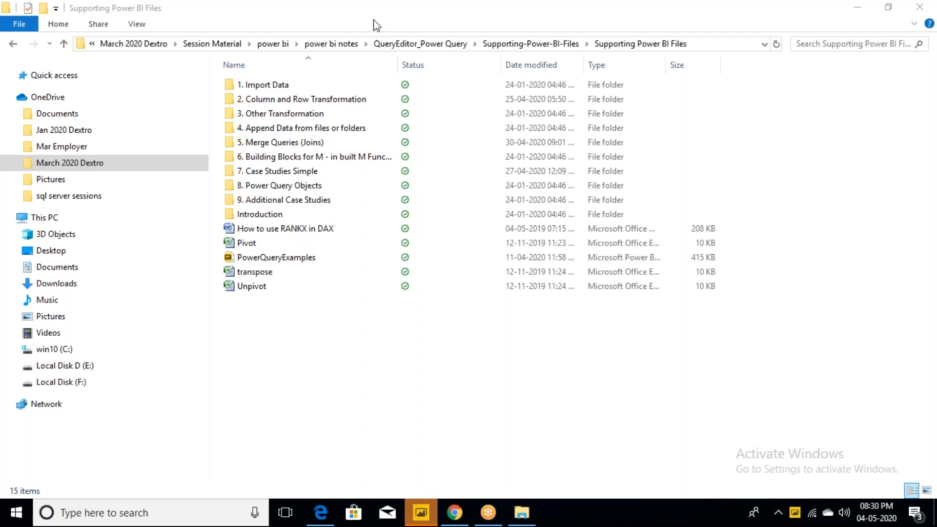
# Step: In File Explorer, open the csv files folder inside Excel Files under "4. Append Data from files or folders"
pyautogui.hotkey('alt', 'Tab')
pyautogui.click(529, 521)
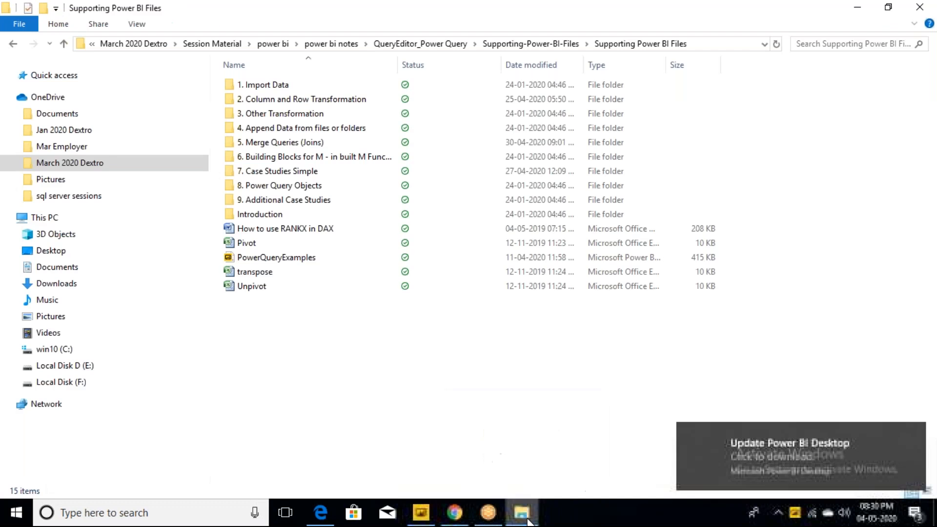
pyautogui.doubleClick(299, 128)
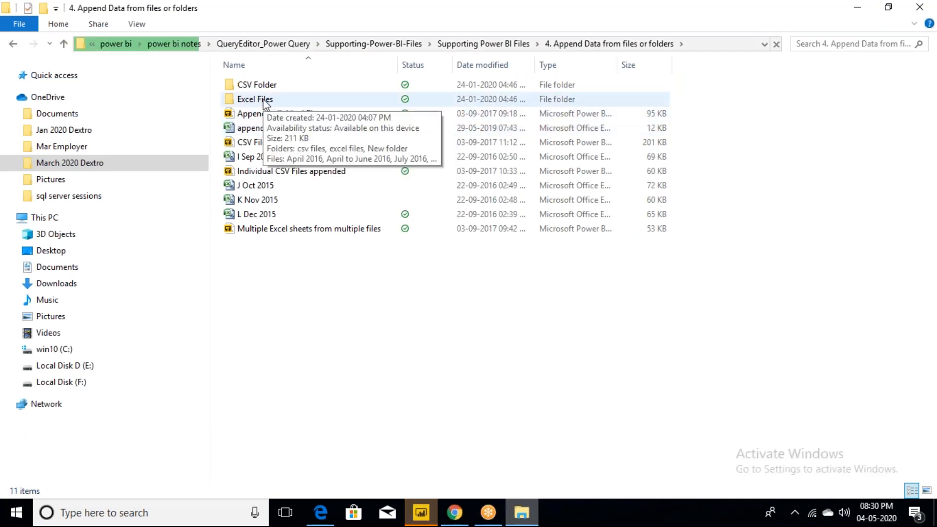
pyautogui.click(264, 103)
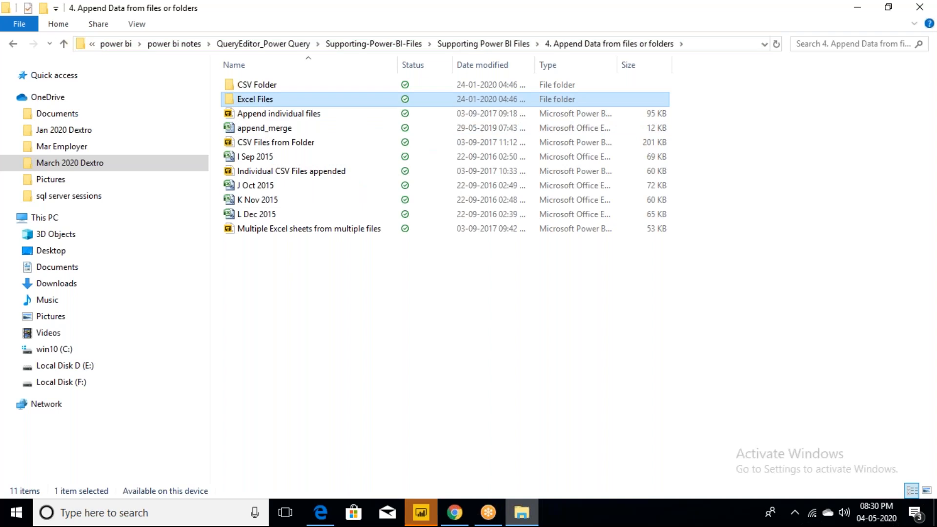
pyautogui.doubleClick(264, 101)
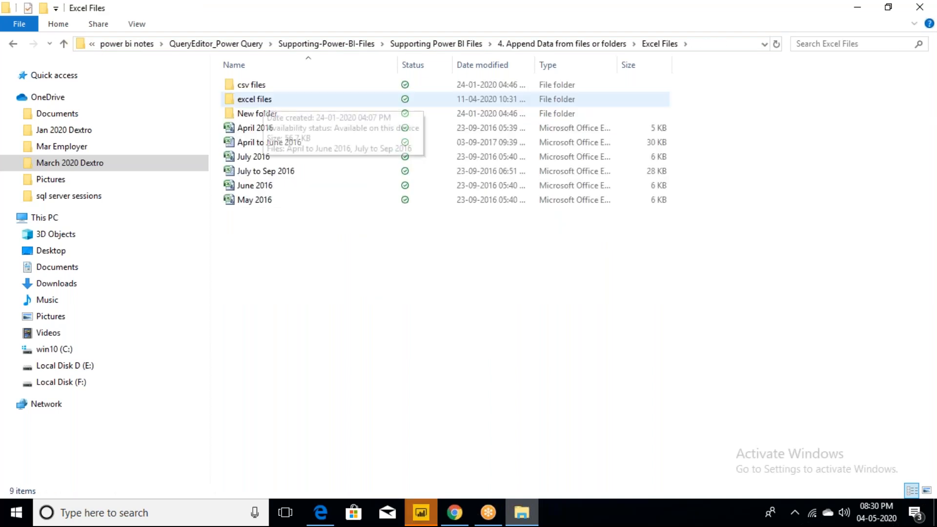
pyautogui.click(255, 100)
pyautogui.doubleClick(254, 99)
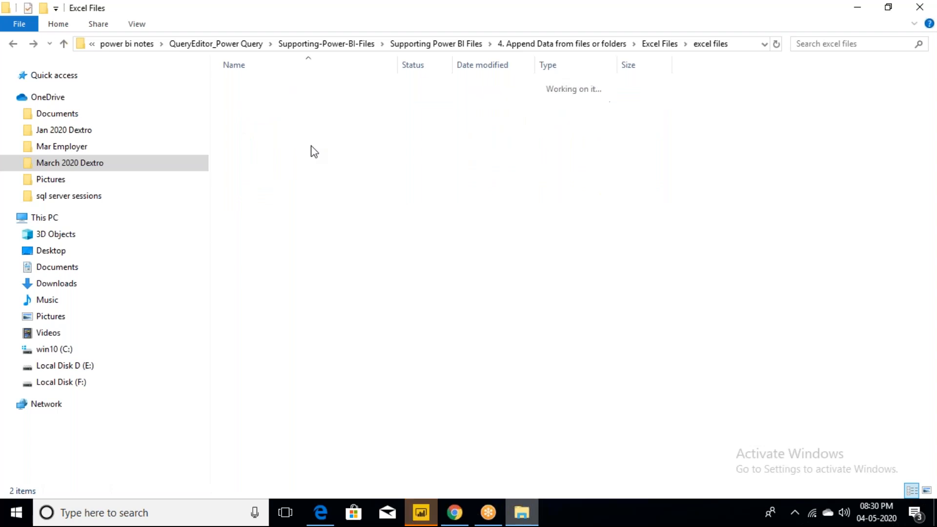
pyautogui.hotkey('alt', 'Left')
pyautogui.press('Up')
pyautogui.press('Return')
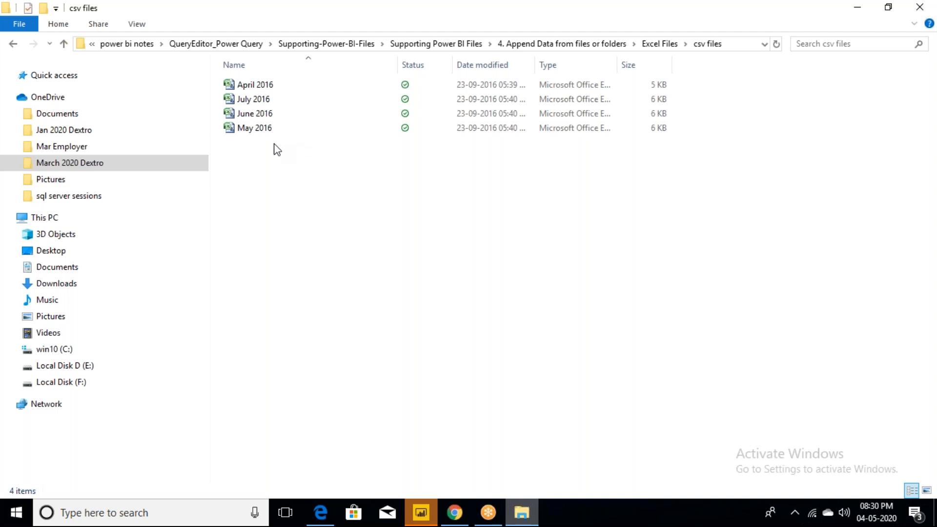
# Step: Try to open the April 2016 file in Excel, and close Excel again
pyautogui.click(250, 87)
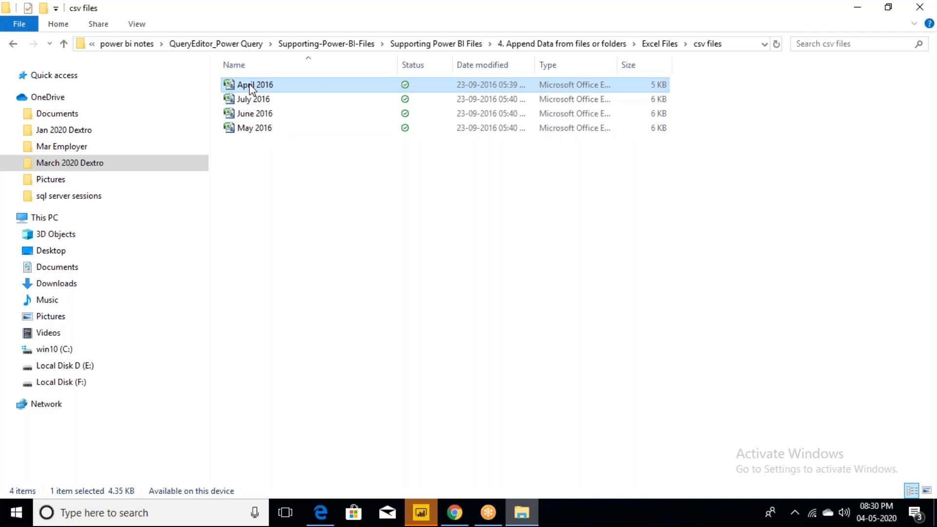
pyautogui.doubleClick(251, 87)
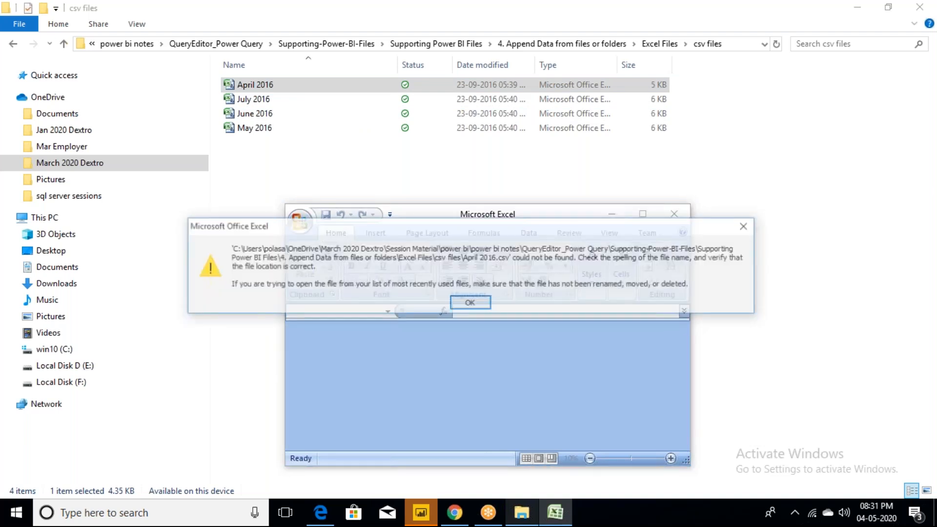
pyautogui.click(750, 230)
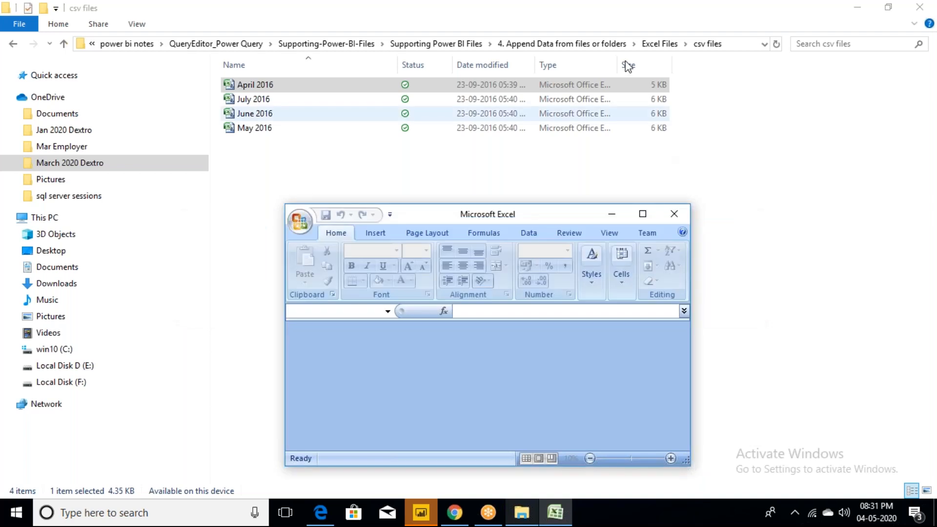
pyautogui.click(674, 215)
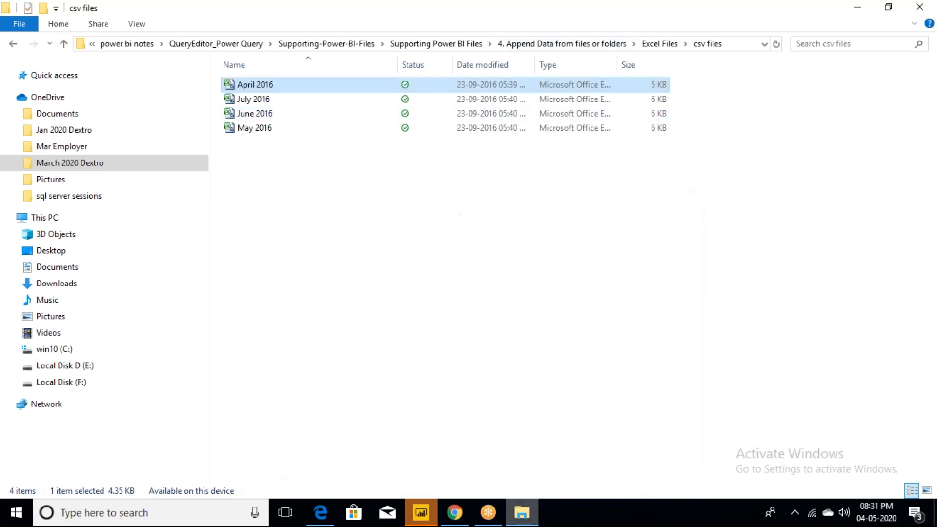
# Step: Minimize the File Explorer window and dismiss the Power BI Desktop start screen
pyautogui.doubleClick(619, 17)
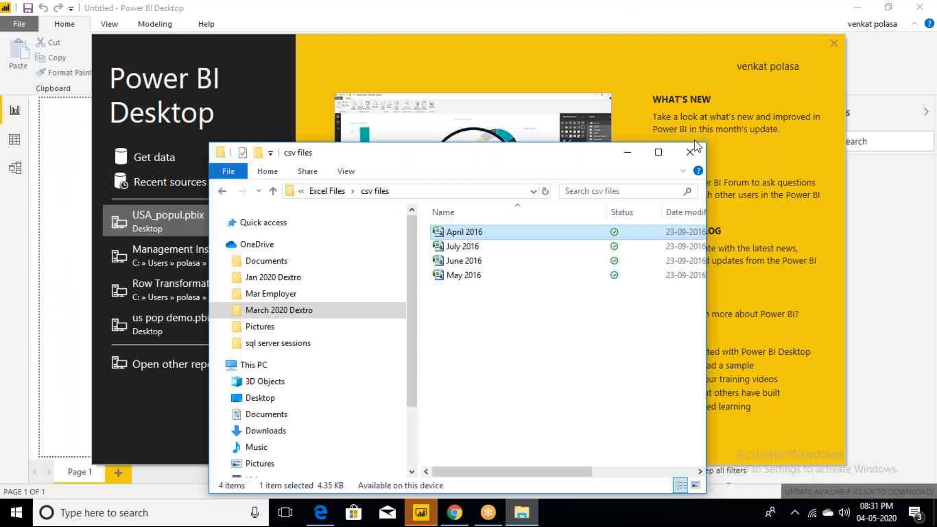
pyautogui.click(627, 153)
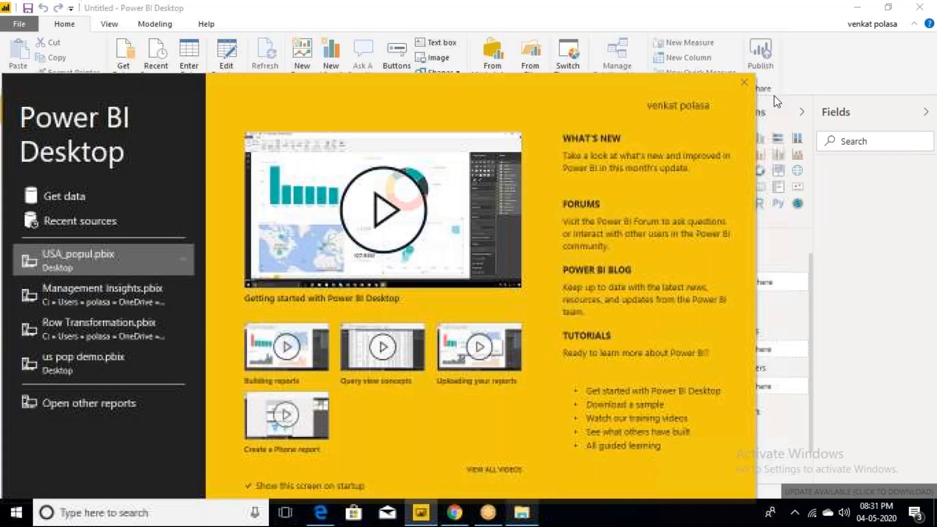
pyautogui.click(774, 96)
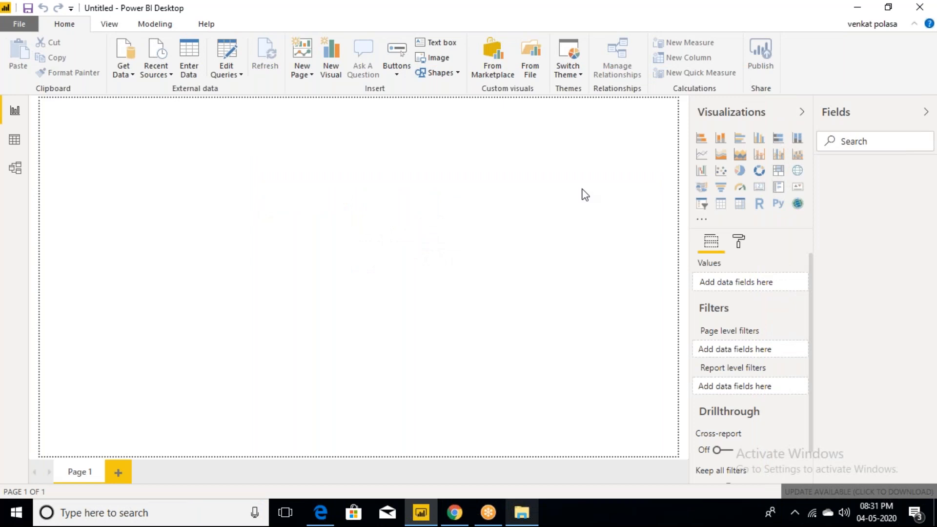
# Step: Show the desktop, copy the csv files folder from the Excel Files folder in File Explorer, and minimize that window
pyautogui.press('super+d')
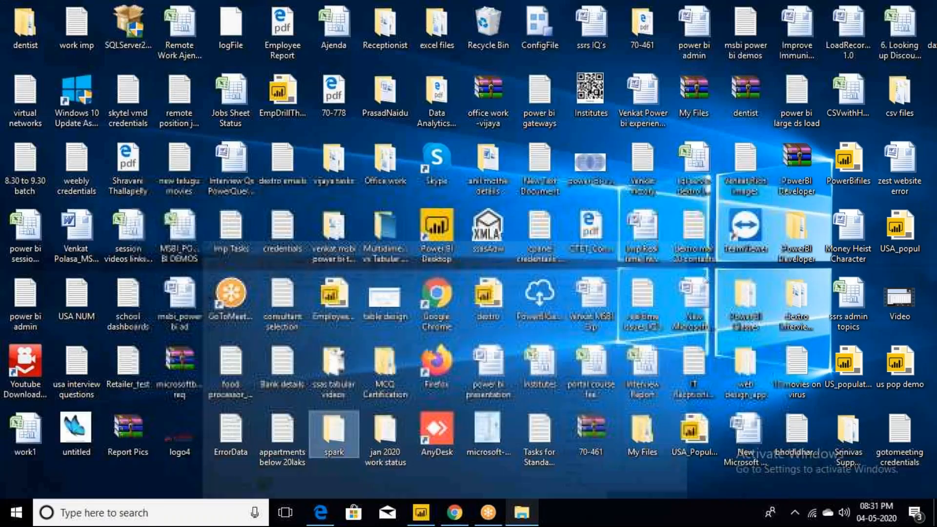
pyautogui.click(522, 512)
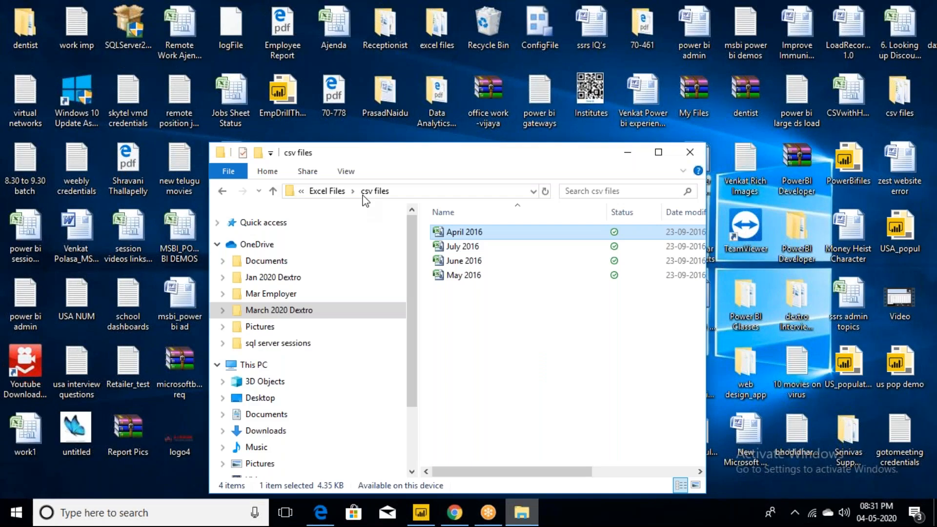
pyautogui.click(340, 194)
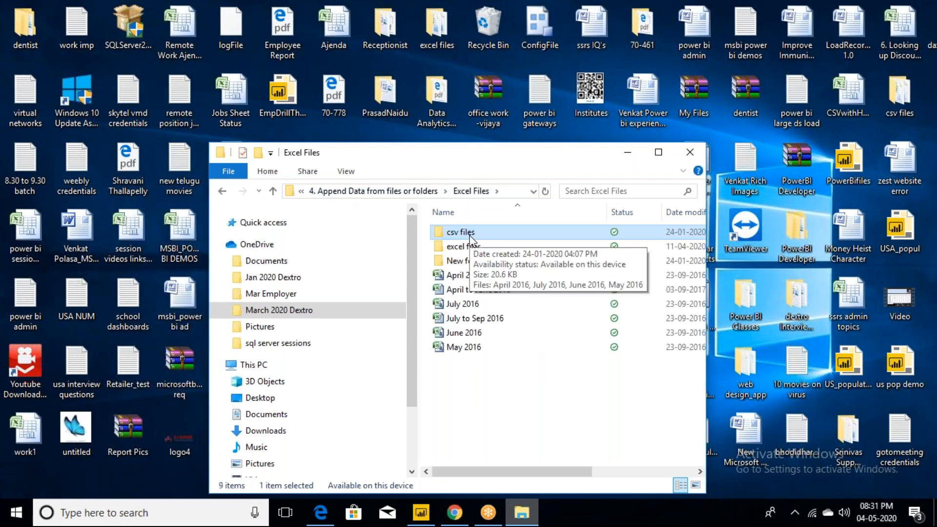
pyautogui.click(628, 155)
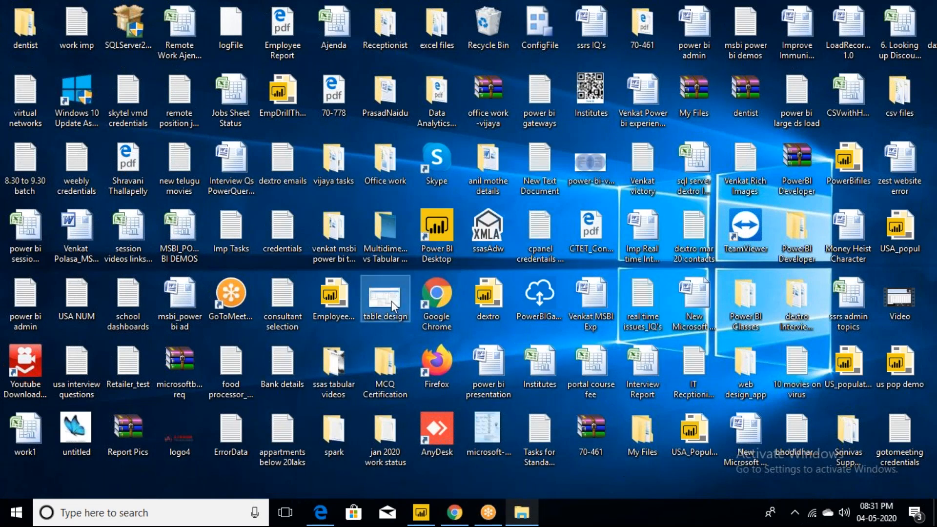
# Step: Delete the table design image and the credentials file from the desktop
pyautogui.press('Delete')
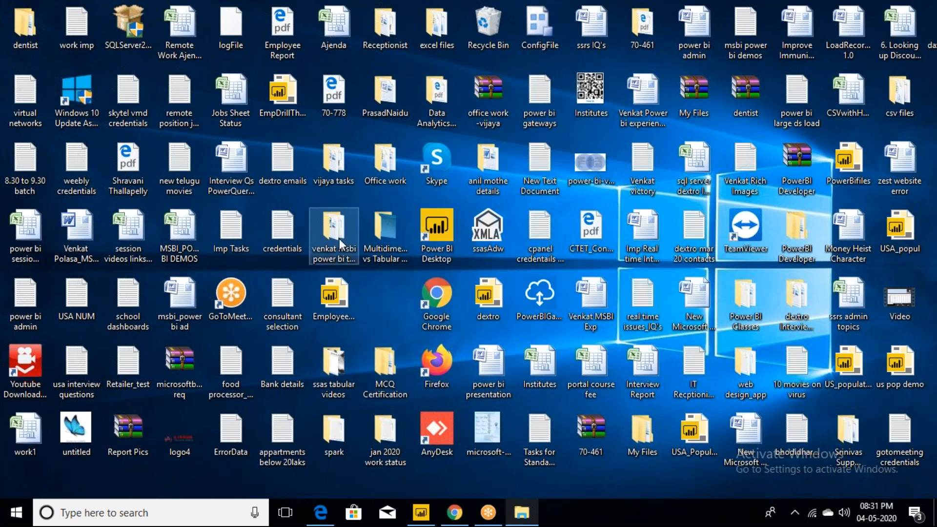
pyautogui.click(296, 235)
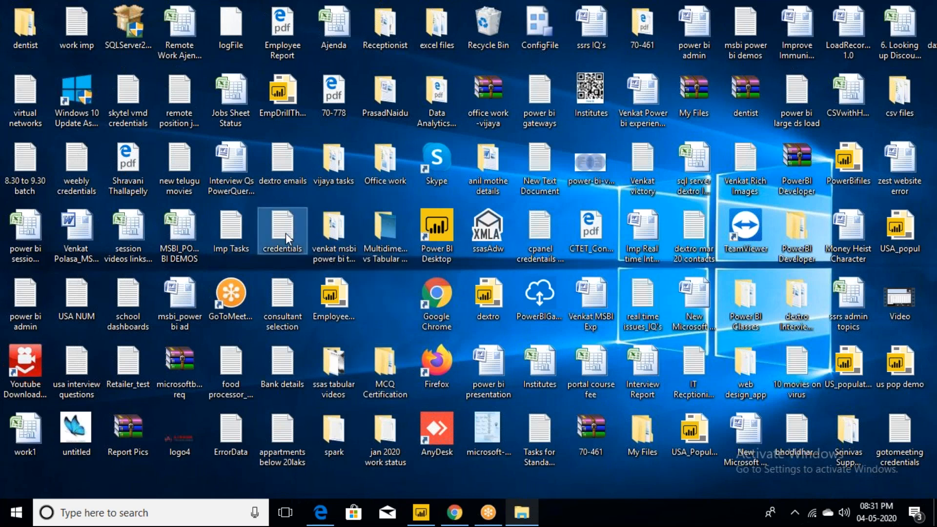
pyautogui.press('Delete')
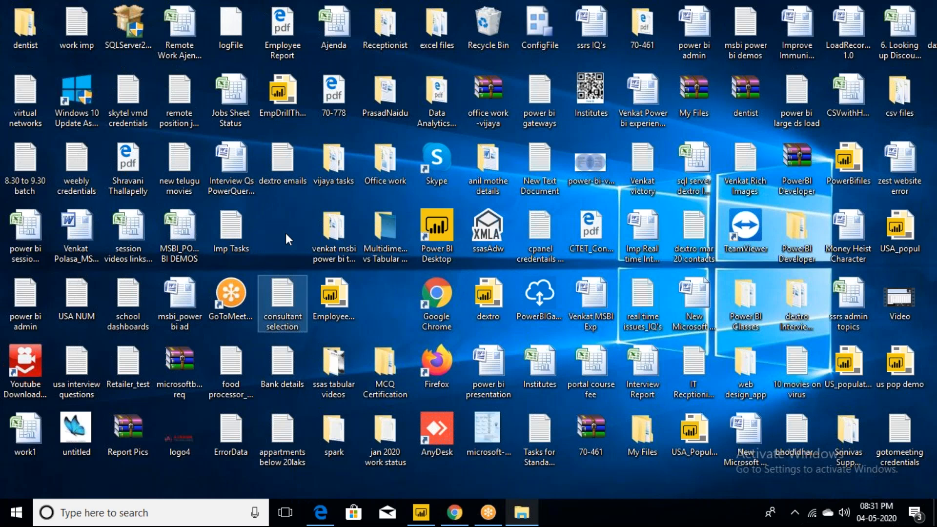
# Step: Paste the copied csv files folder onto the desktop, replacing files with the same names, and open the folder
pyautogui.hotkey('ctrl', 'v')
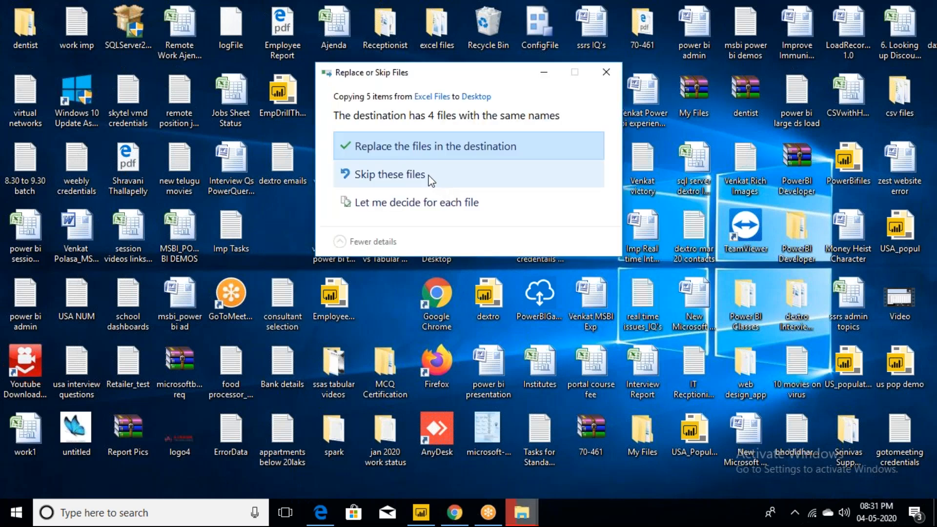
pyautogui.click(404, 153)
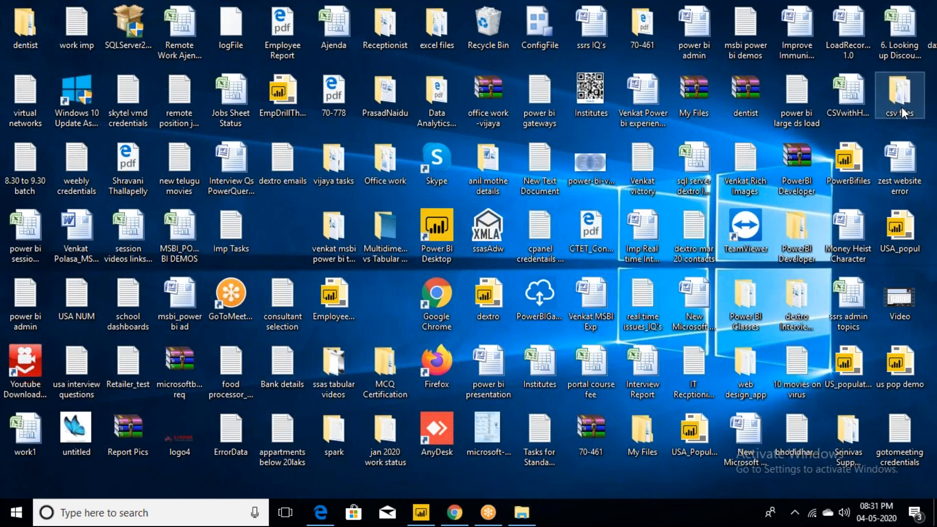
pyautogui.doubleClick(901, 108)
pyautogui.click(665, 153)
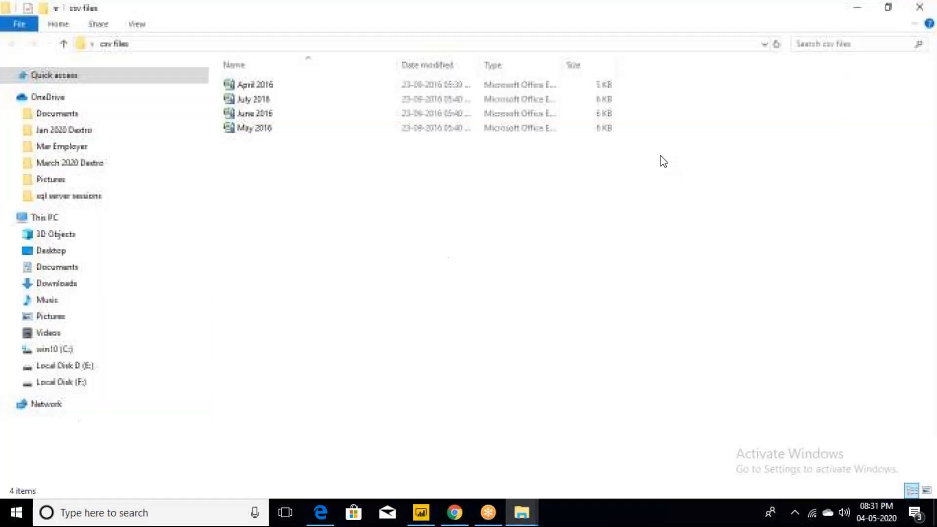
# Step: Copy the full path of the desktop's csv files folder and switch to Power BI Desktop
pyautogui.click(335, 45)
pyautogui.hotkey('ctrl', 'c')
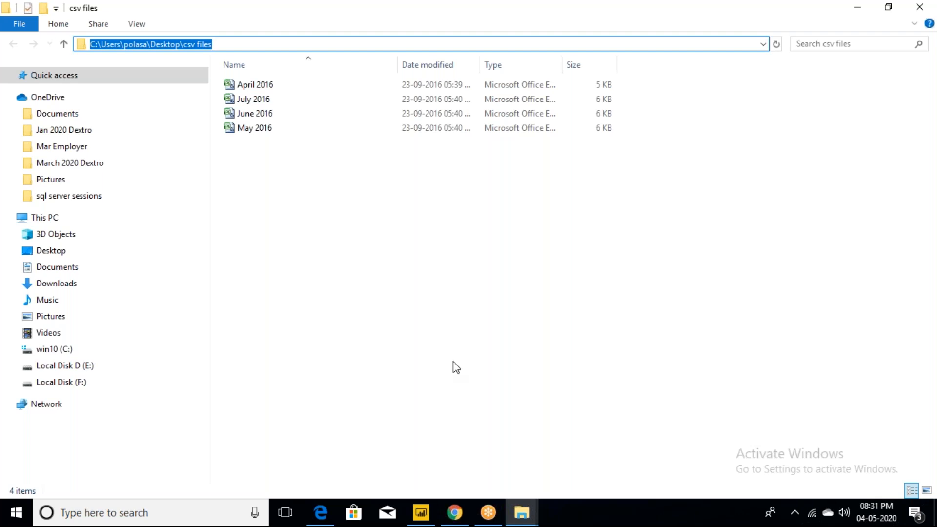
pyautogui.click(419, 520)
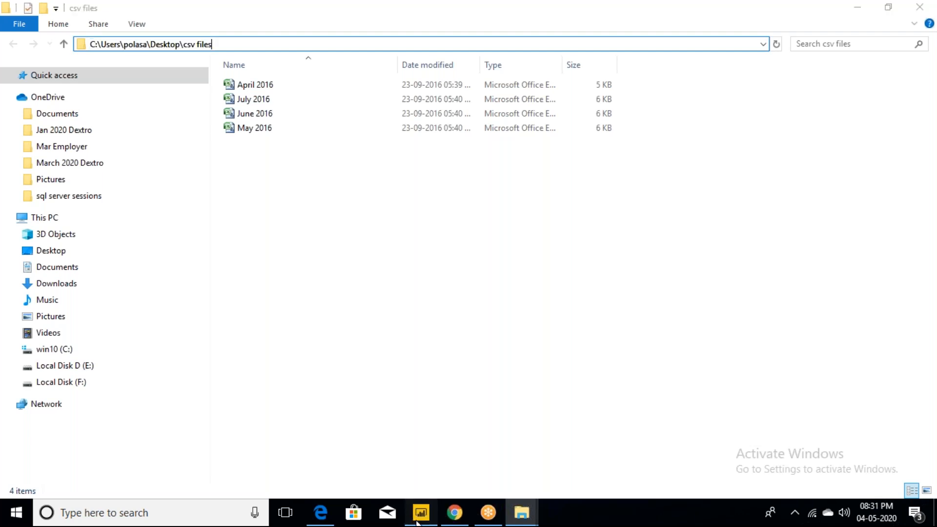
# Step: Start an Excel data import and go to the desktop's csv files folder using the copied path
pyautogui.click(131, 74)
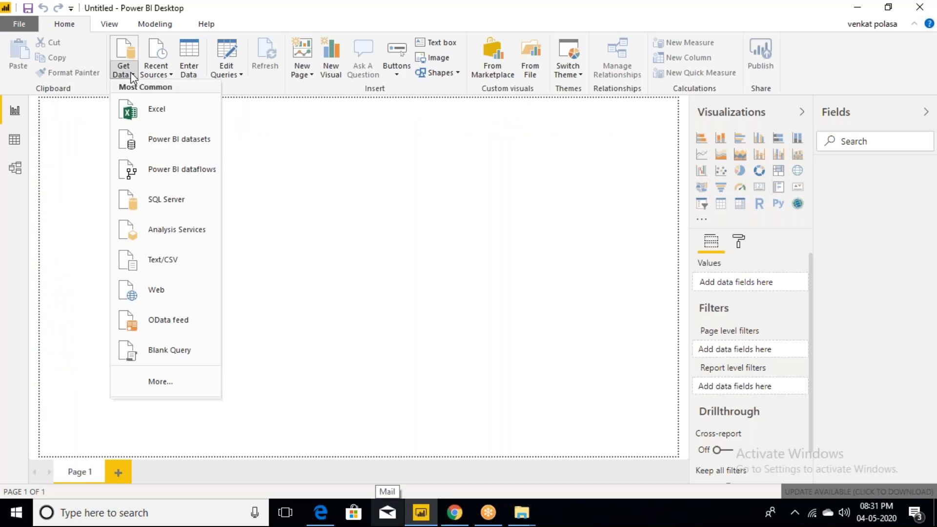
pyautogui.click(157, 112)
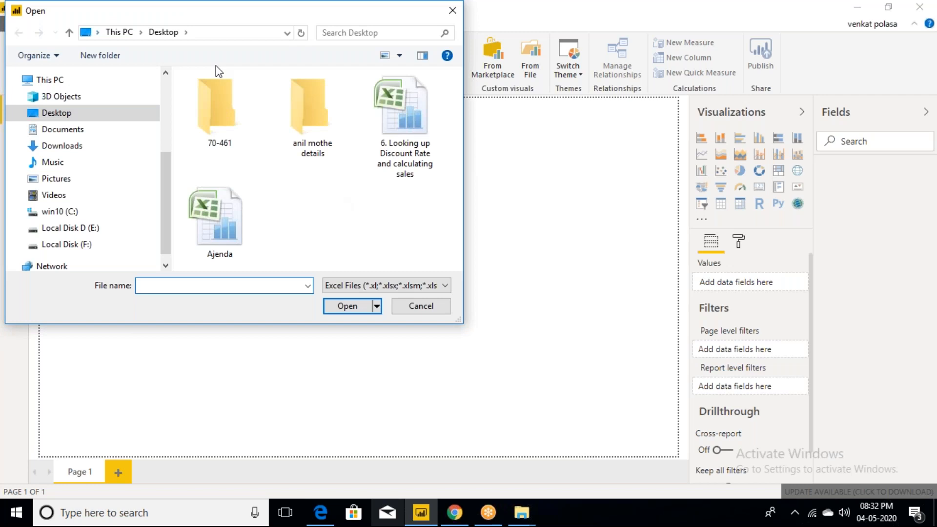
pyautogui.click(209, 36)
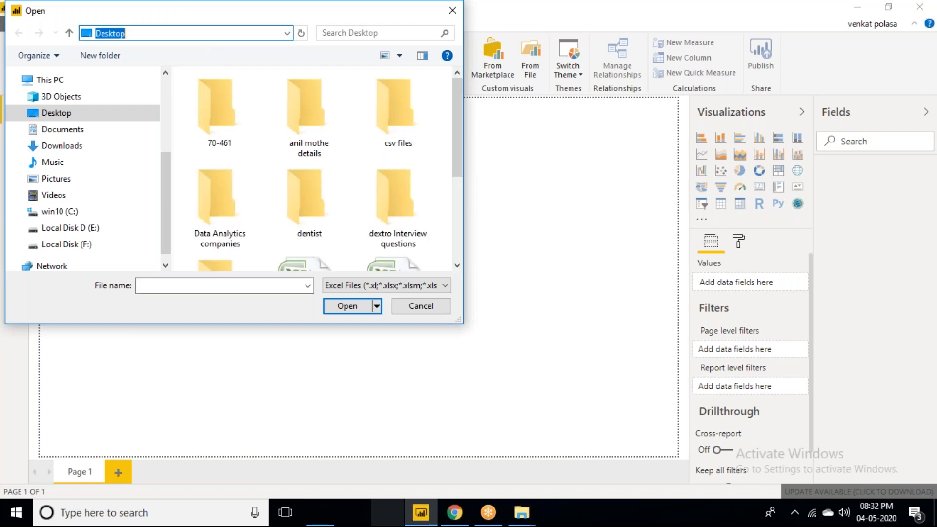
pyautogui.hotkey('ctrl', 'v')
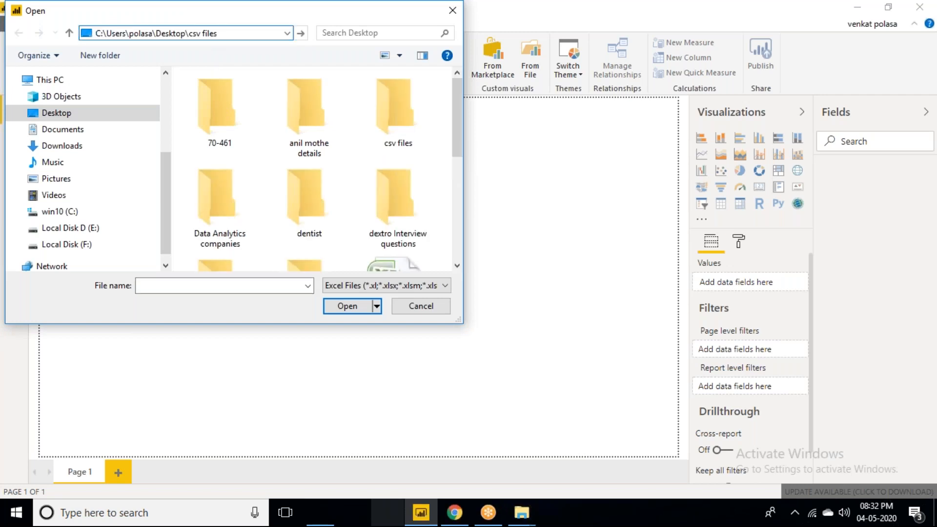
pyautogui.press('Return')
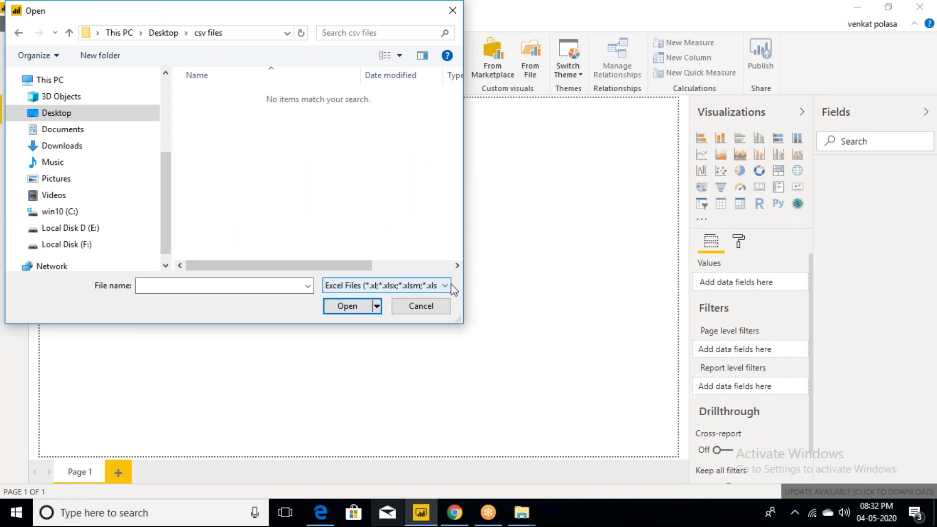
# Step: Display All Files (*.*), choose April 2016 and load its data into the model
pyautogui.click(444, 286)
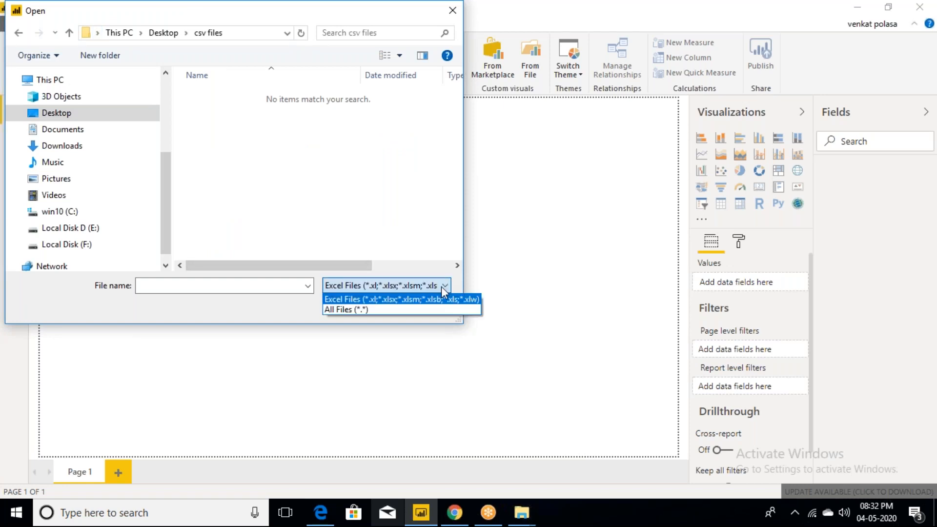
pyautogui.click(355, 310)
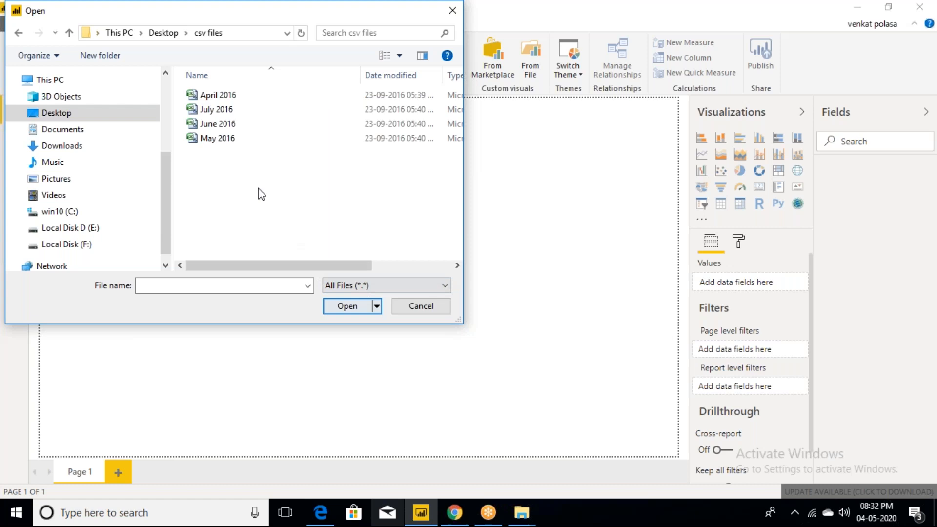
pyautogui.click(236, 95)
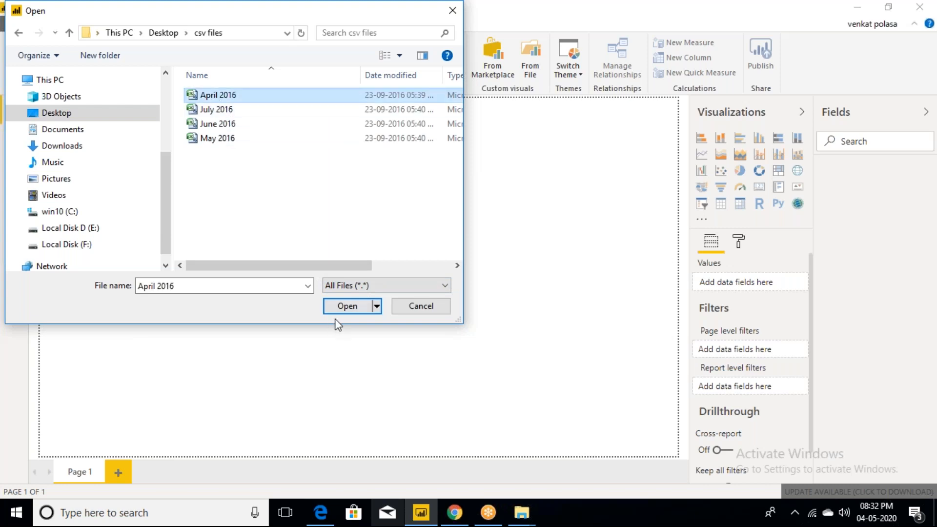
pyautogui.click(346, 308)
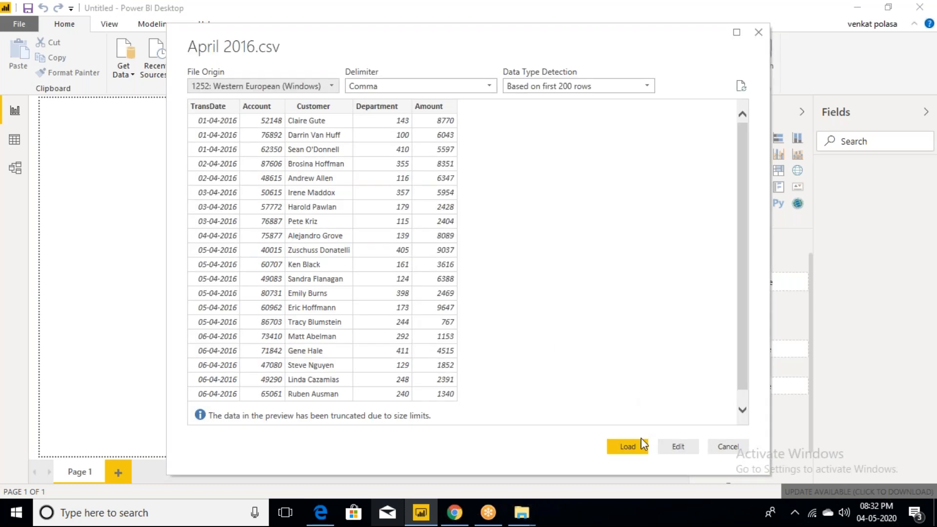
pyautogui.click(631, 445)
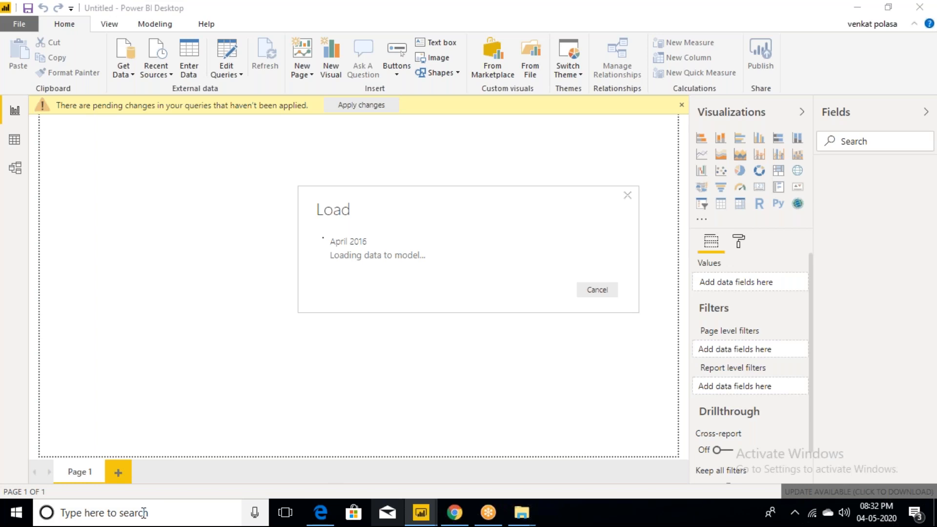
# Step: Open a blank Notepad document, and switch back to Power BI Desktop to check the April 2016 load
pyautogui.press('super')
pyautogui.write('n')
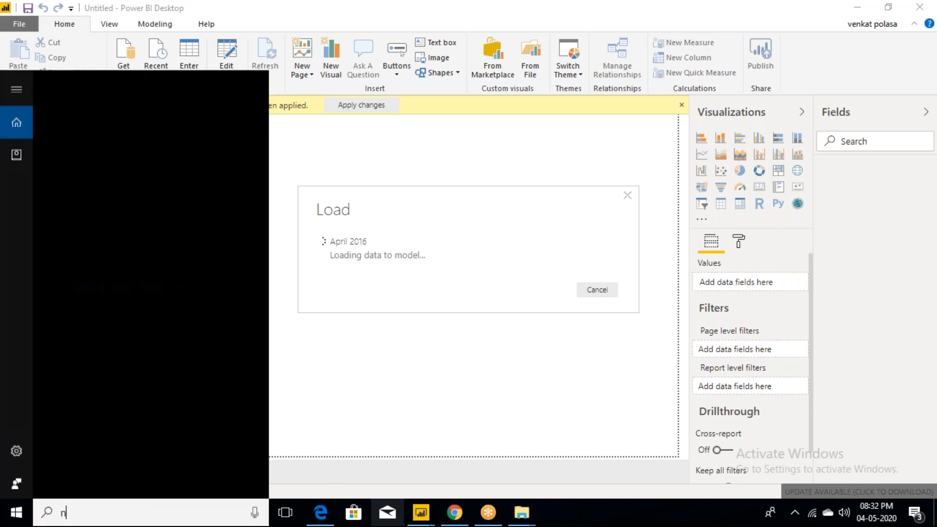
pyautogui.write('otepa')
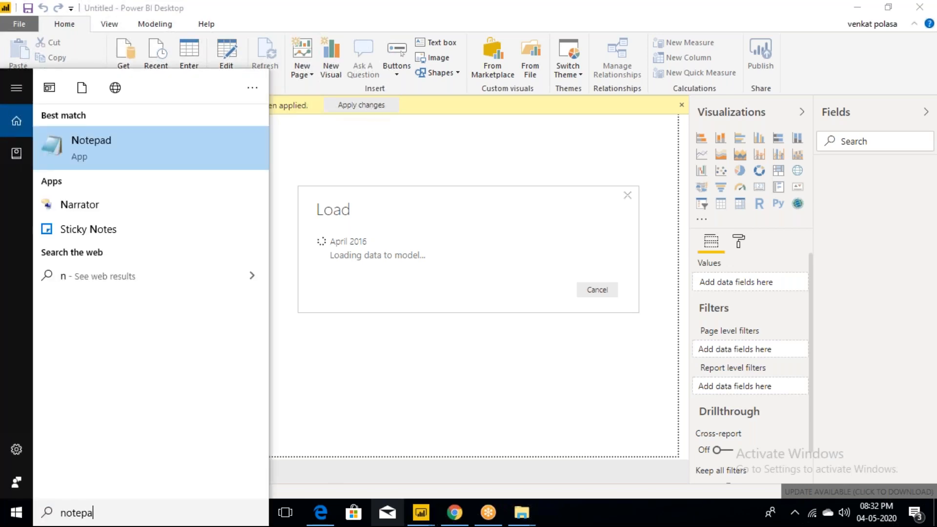
pyautogui.write('d')
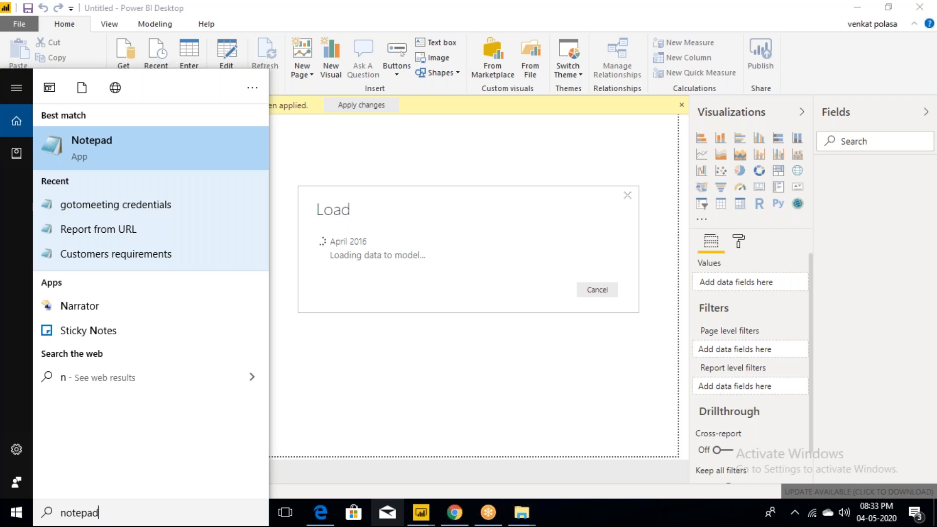
pyautogui.press('Return')
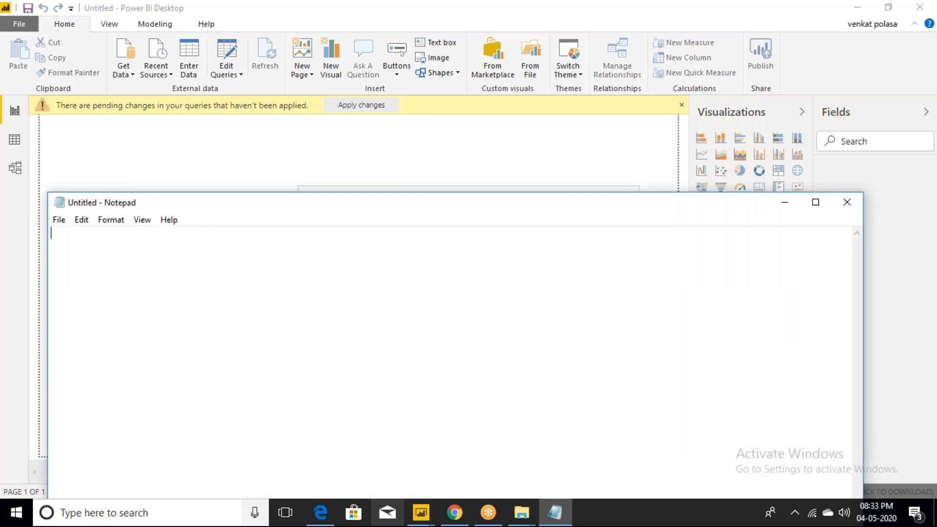
pyautogui.hotkey('alt', 'Tab')
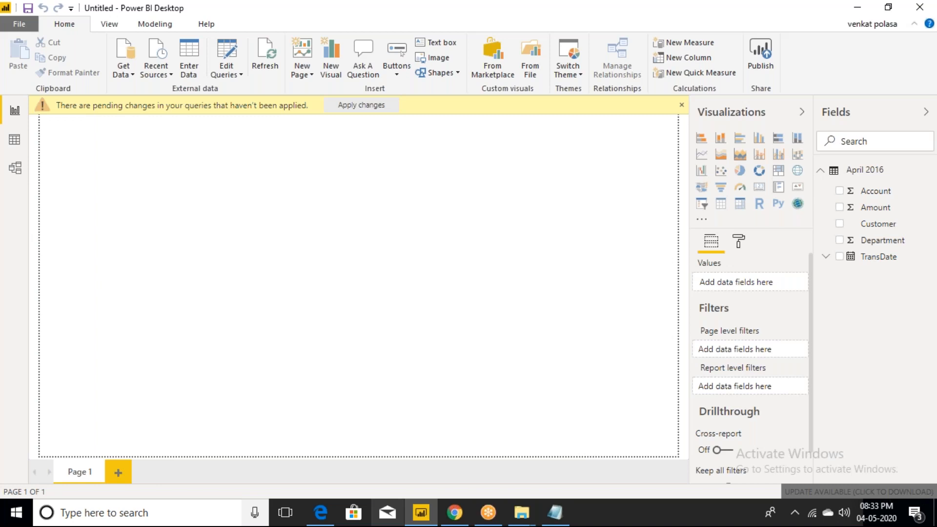
# Step: Switch to Notepad and write "1) append multiple files individually with different queries" as the first line
pyautogui.click(555, 512)
pyautogui.write('1)')
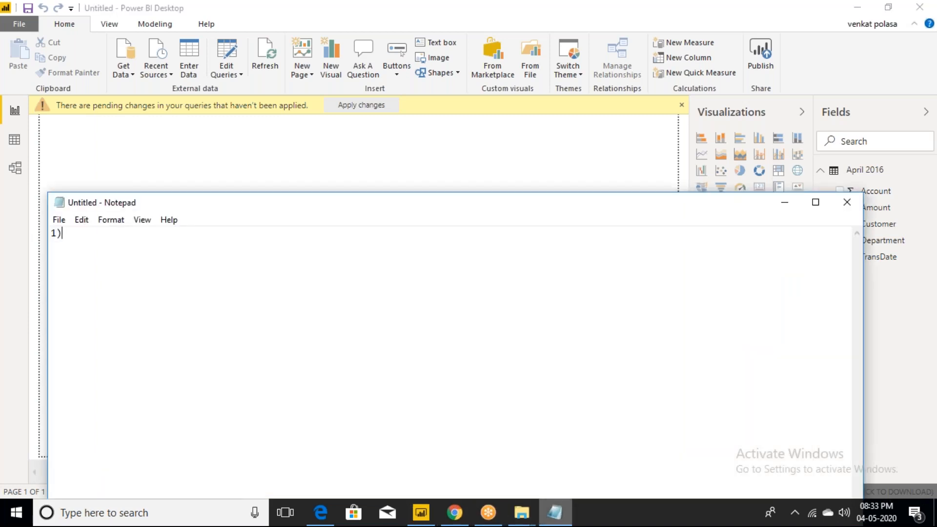
pyautogui.write(' append multiple ful')
pyautogui.press('BackSpace')
pyautogui.press('BackSpace')
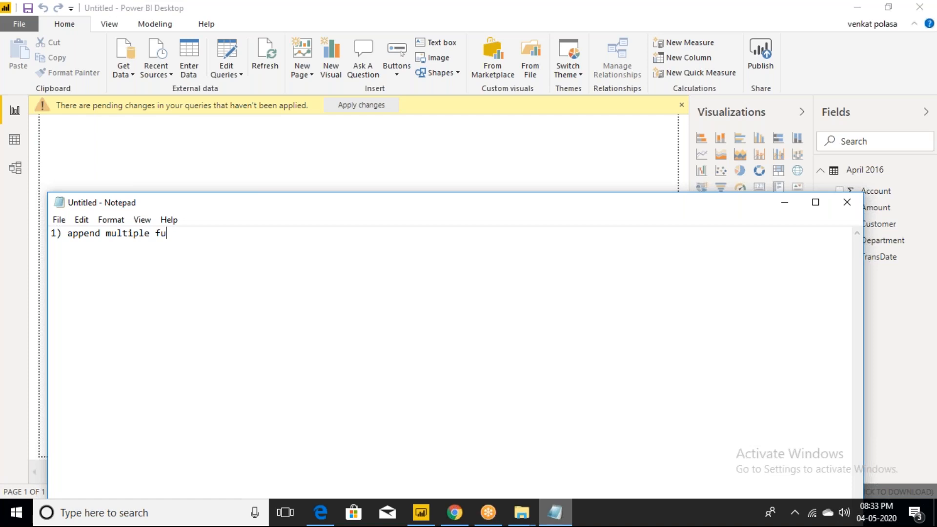
pyautogui.press('BackSpace')
pyautogui.write('files individually with different queries')
pyautogui.press('Return')
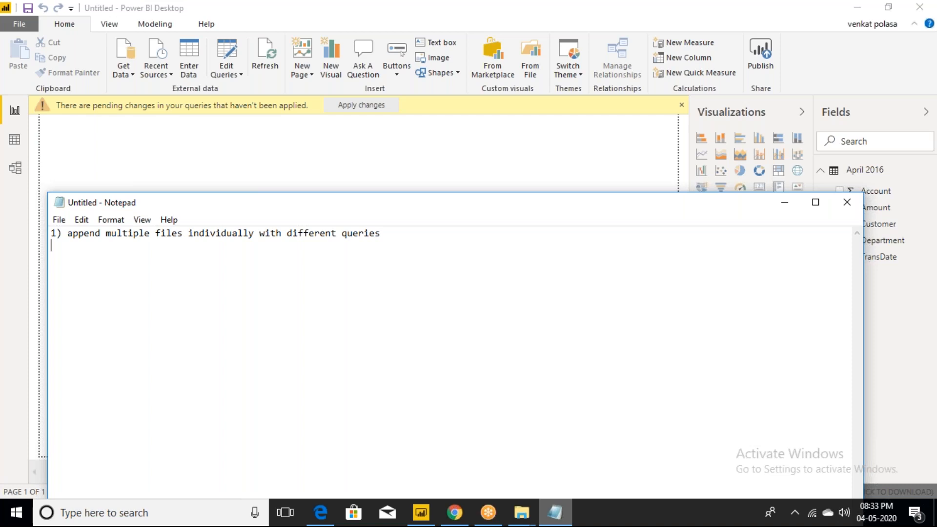
# Step: Add "2) append multiple files from a folder using single query" below item 1, separated by a blank line
pyautogui.press('Return')
pyautogui.write('2) append mul')
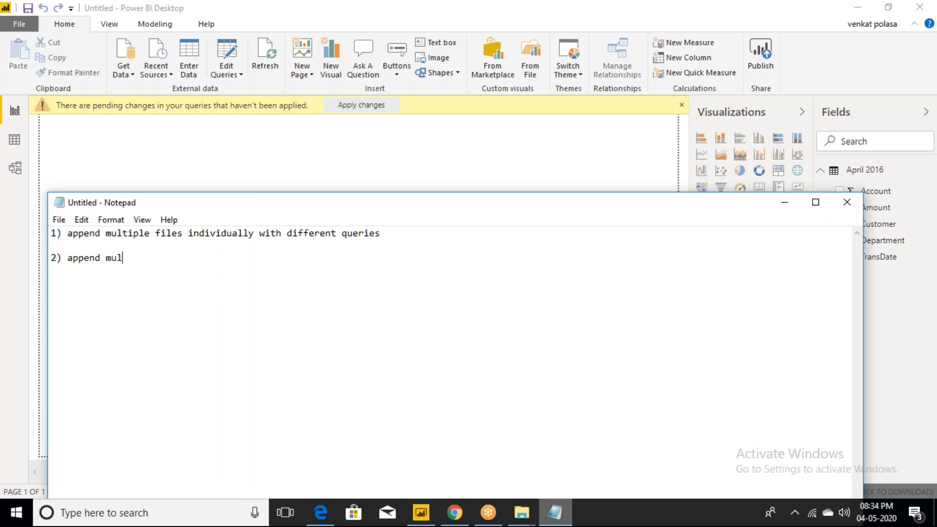
pyautogui.write('tiple files from a folder')
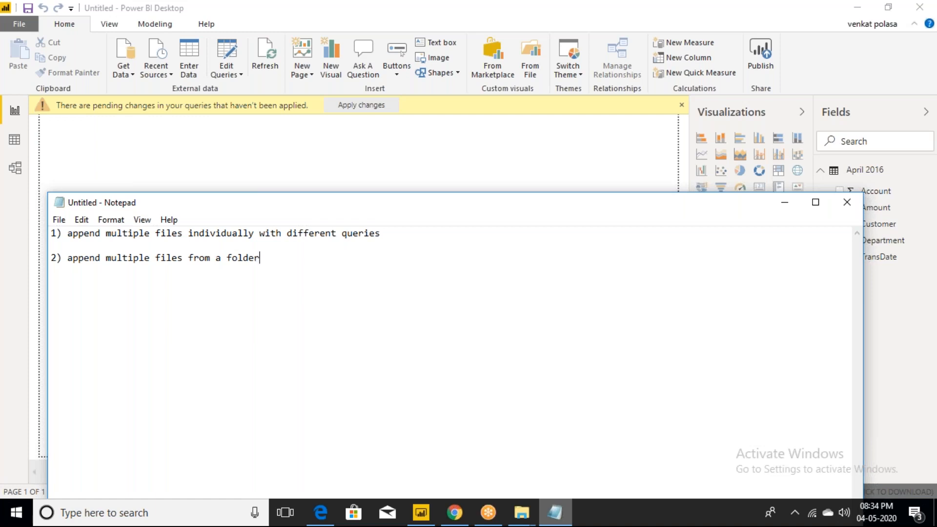
pyautogui.write(' using single query')
pyautogui.press('Return')
pyautogui.press('Return')
pyautogui.press('Return')
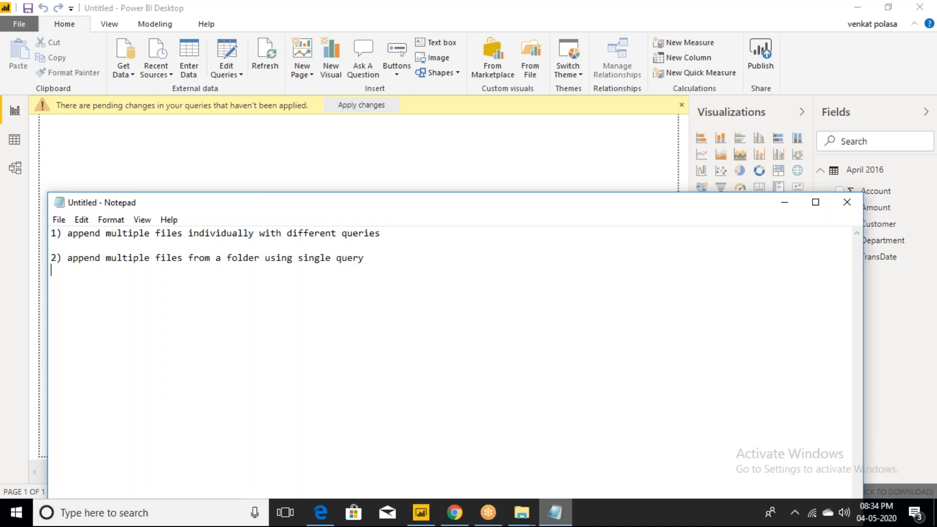
# Step: Add "3) append the data from multiple excel sheets & multiple files in folder" as the third item of the note
pyautogui.write('3) append the date')
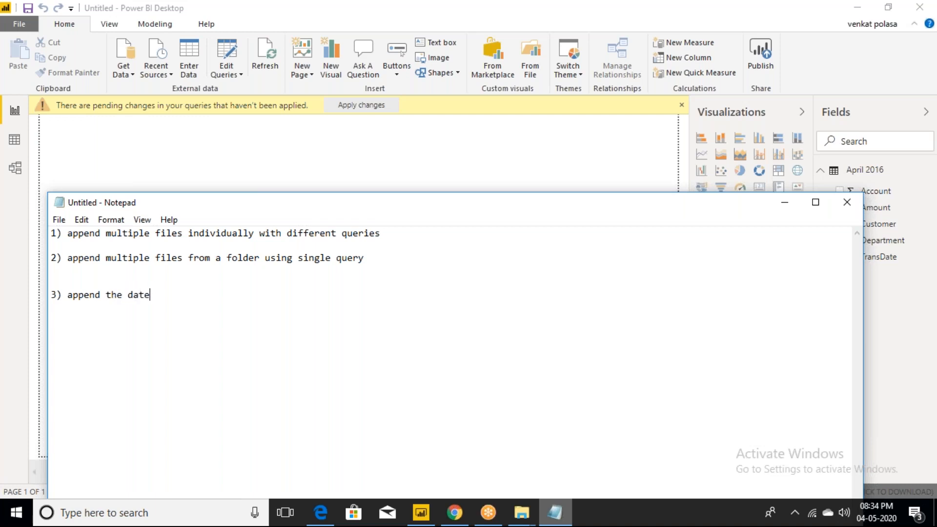
pyautogui.press('BackSpace')
pyautogui.write('a from multiple excel s')
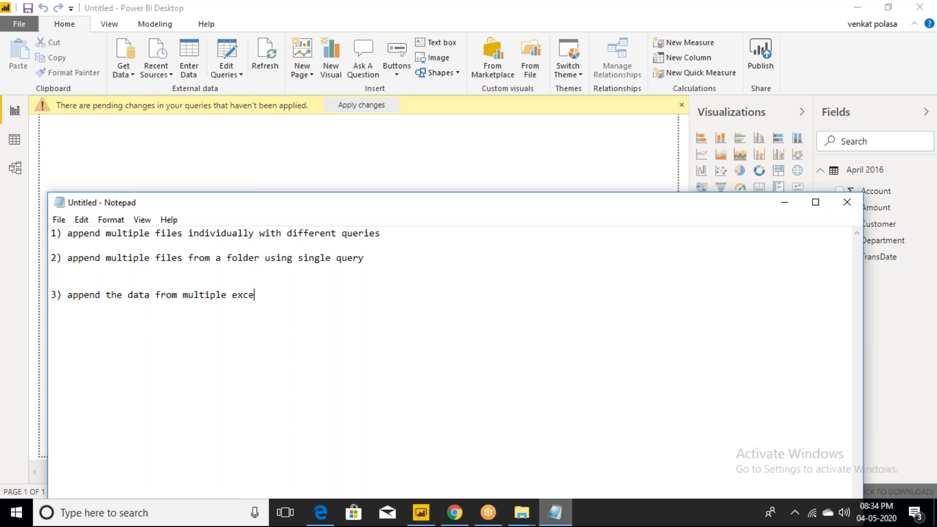
pyautogui.write('heets & multiple ')
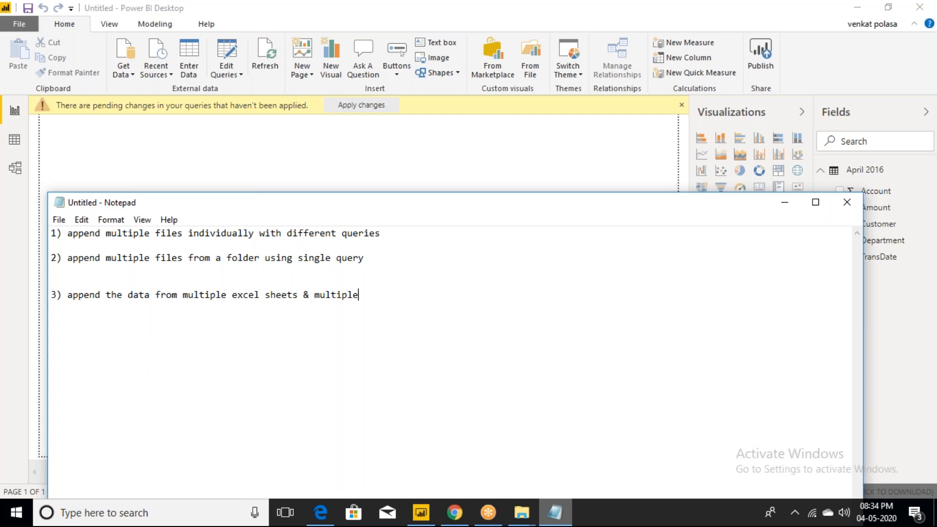
pyautogui.write('files in folder')
# Step: Highlight the text of item 1, minimize Notepad and open the Power Query Editor from Power BI Desktop
pyautogui.moveTo(381, 234); pyautogui.dragTo(70, 236)
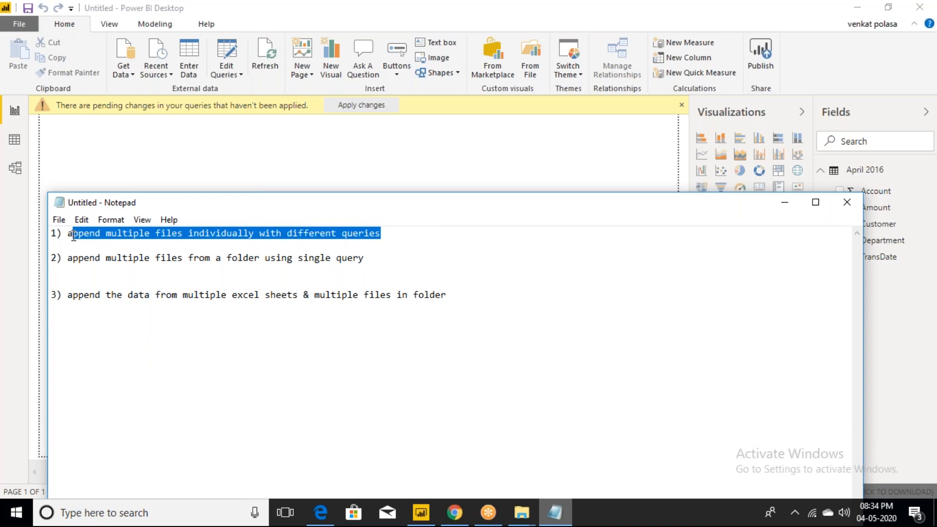
pyautogui.click(784, 204)
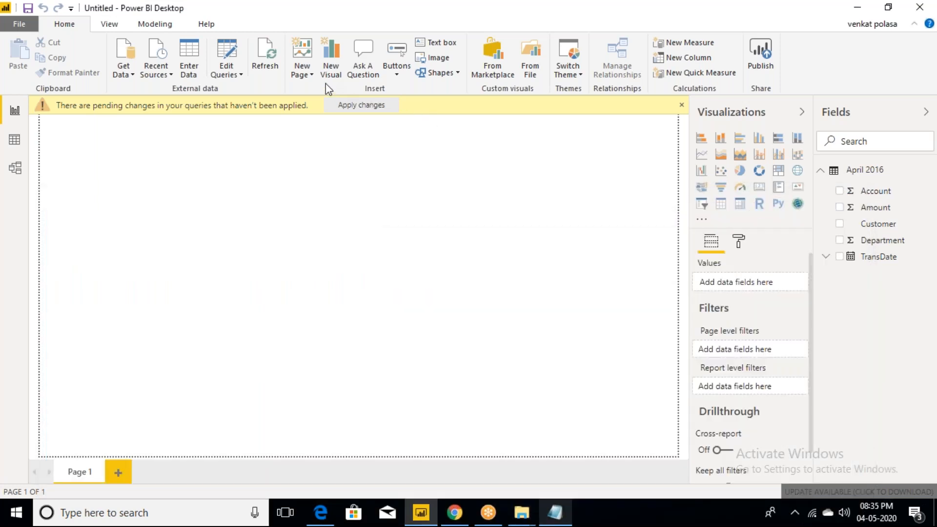
pyautogui.click(238, 73)
pyautogui.click(255, 95)
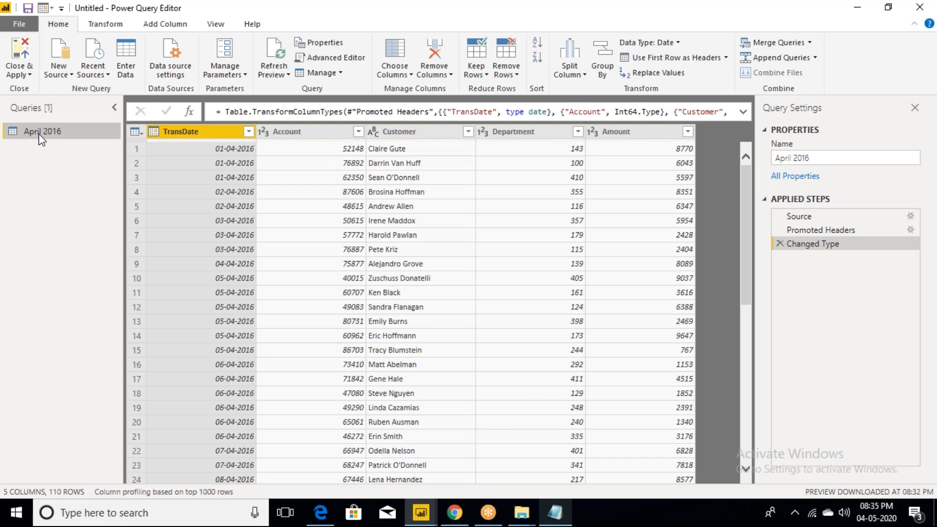
# Step: Add May 2016 from the csv files folder as a new Excel source, displaying All Files (*.*) to choose it
pyautogui.click(71, 75)
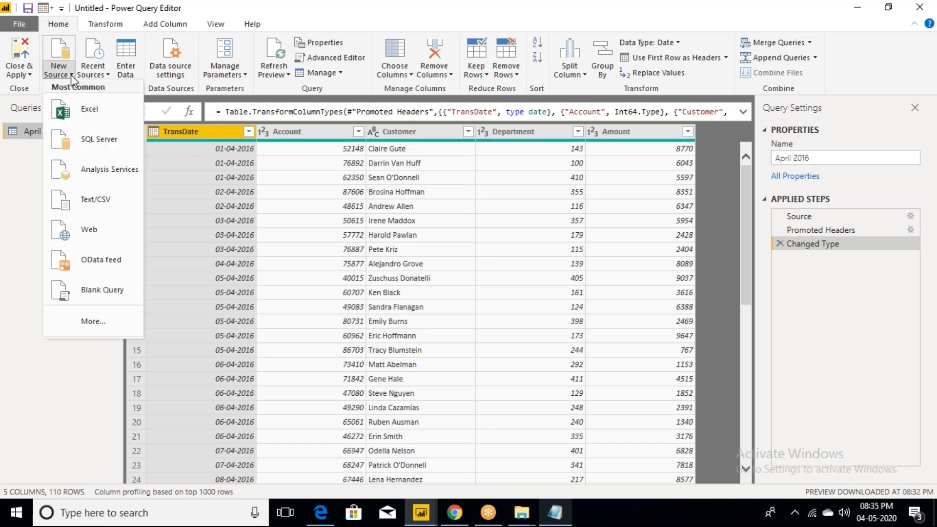
pyautogui.click(94, 114)
pyautogui.click(445, 286)
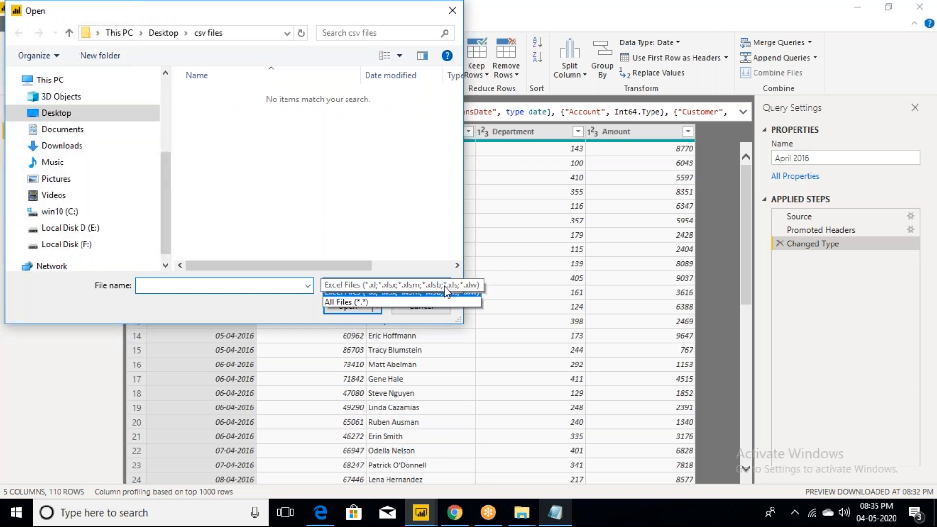
pyautogui.click(351, 303)
pyautogui.click(238, 142)
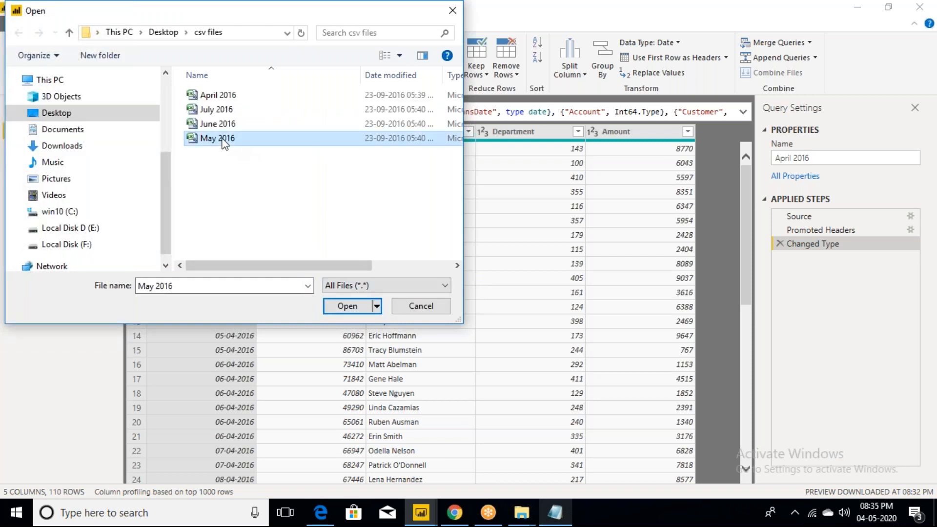
pyautogui.click(353, 305)
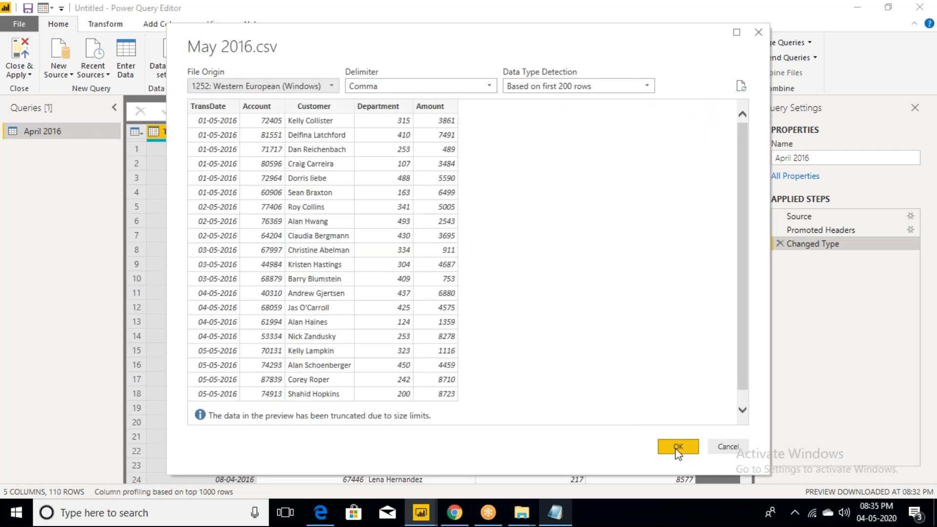
pyautogui.click(676, 445)
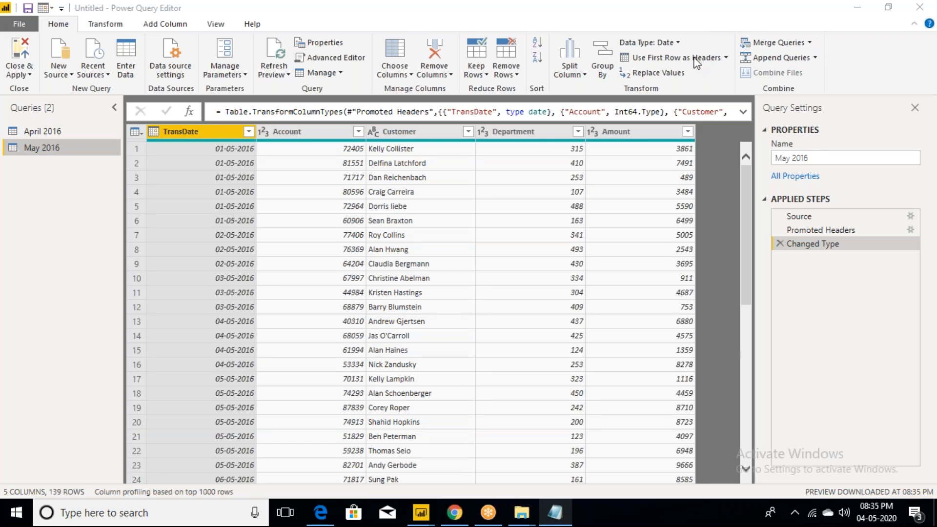
pyautogui.click(816, 58)
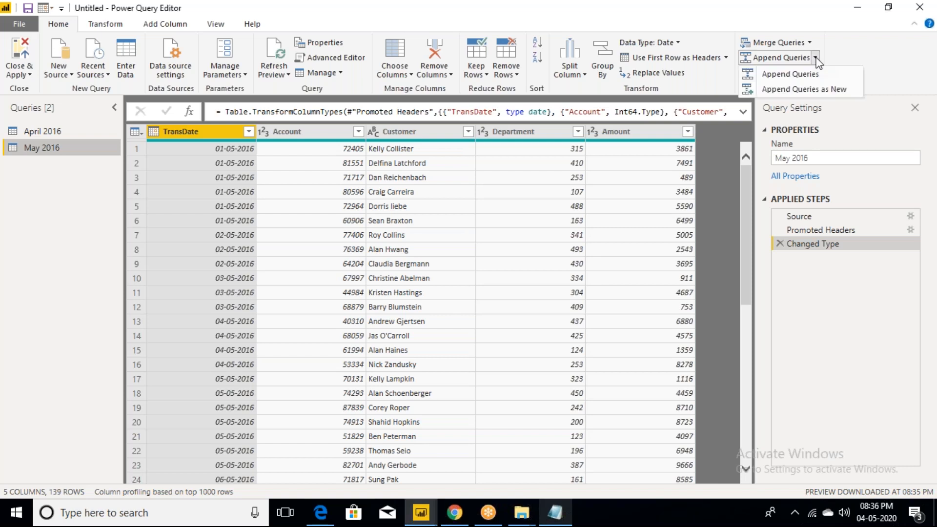
pyautogui.click(780, 90)
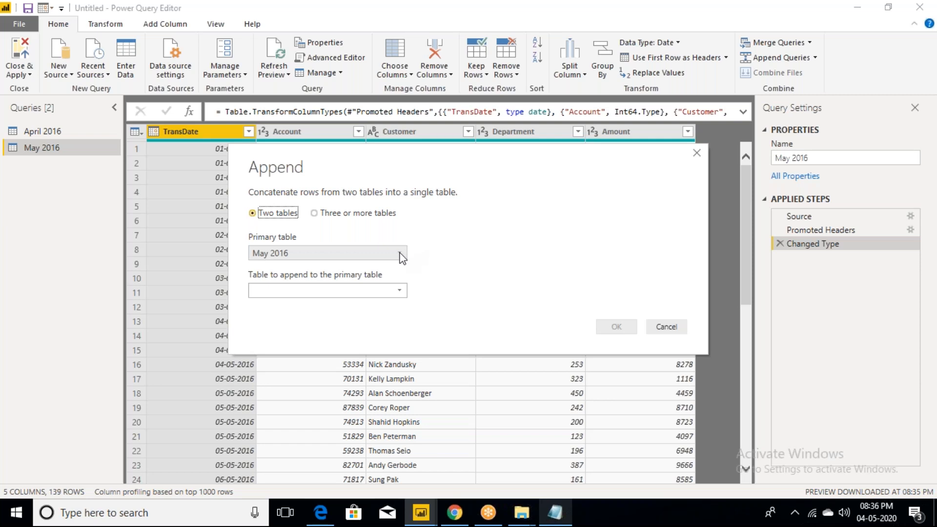
pyautogui.click(665, 326)
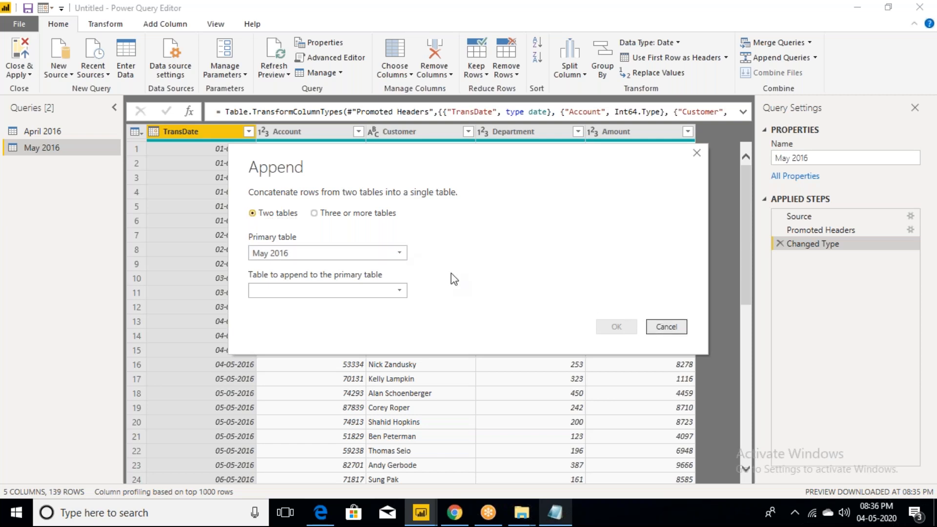
# Step: Append the queries as new from two tables, with April 2016 as the primary table and May 2016 as the table to append
pyautogui.click(48, 132)
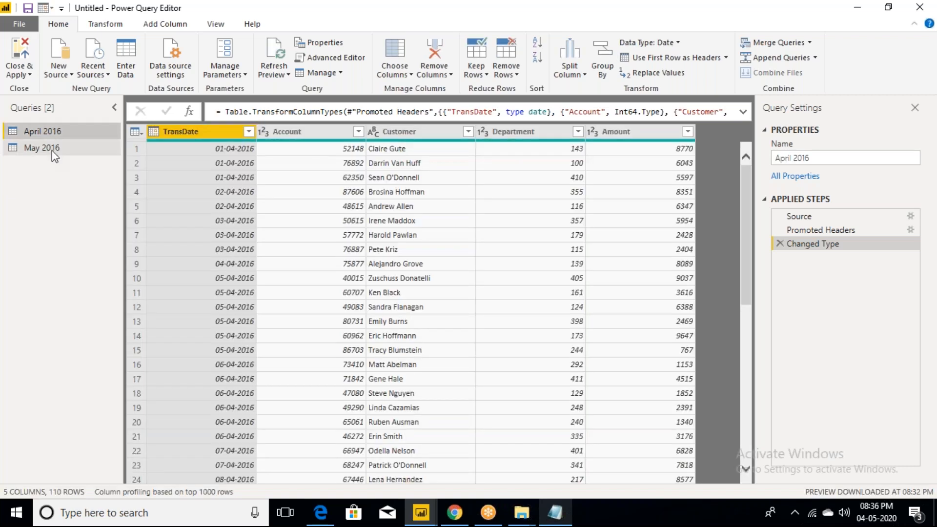
pyautogui.click(51, 148)
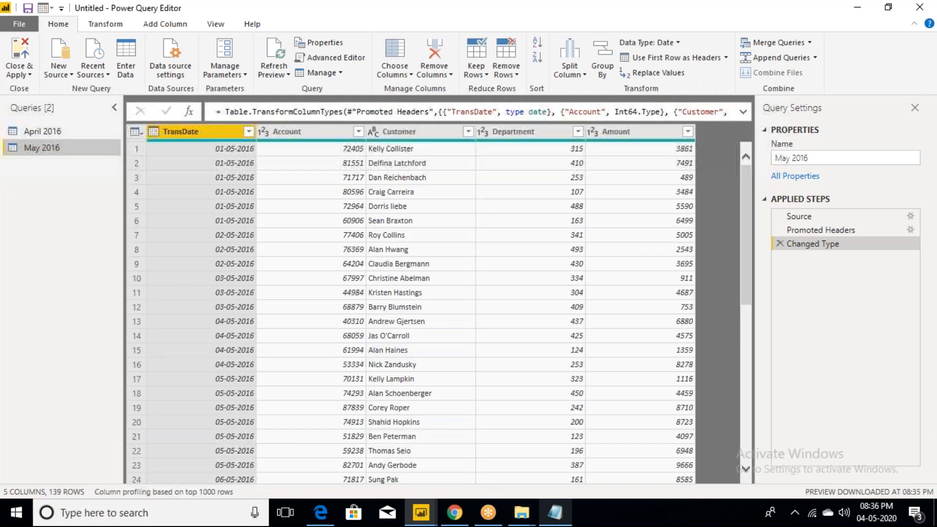
pyautogui.click(41, 132)
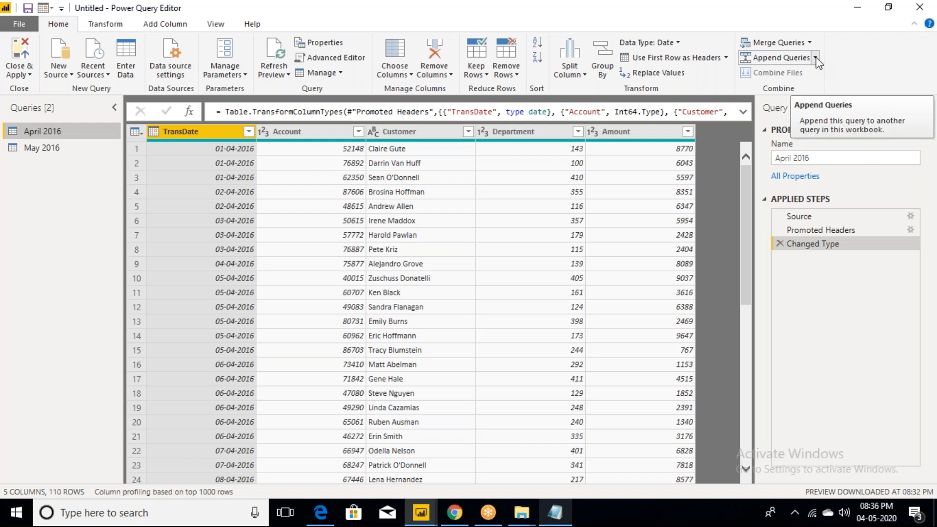
pyautogui.click(816, 58)
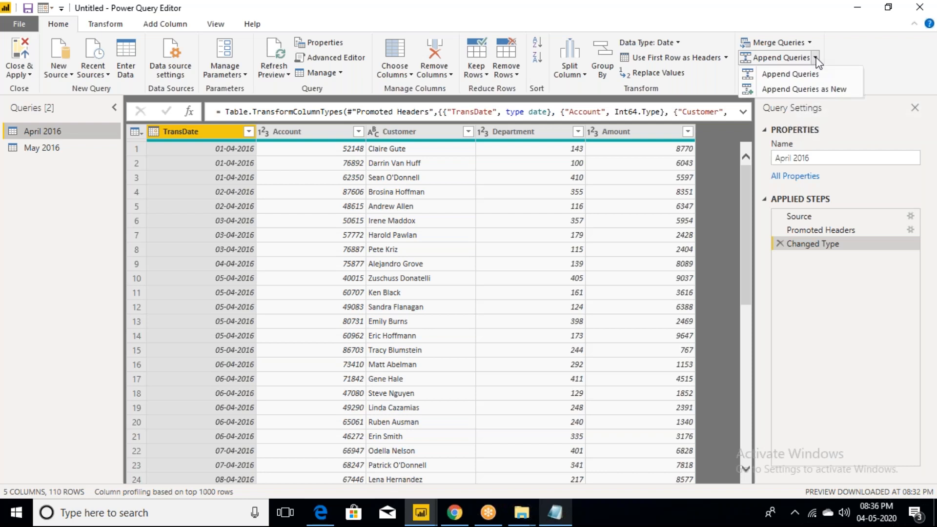
pyautogui.click(791, 89)
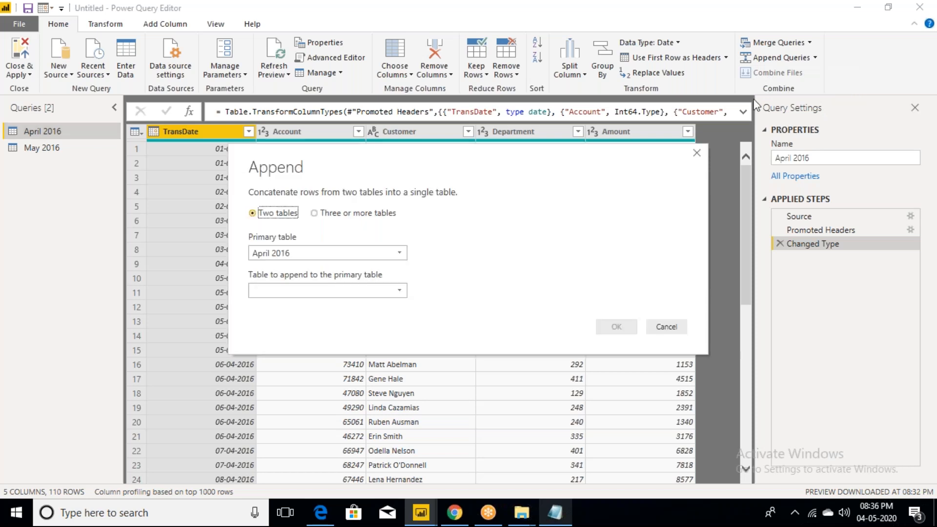
pyautogui.click(397, 258)
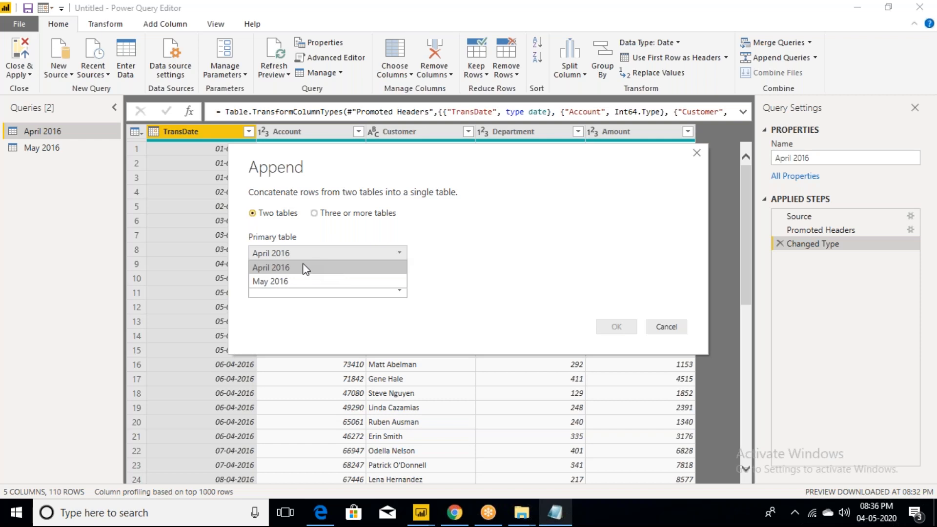
pyautogui.click(286, 269)
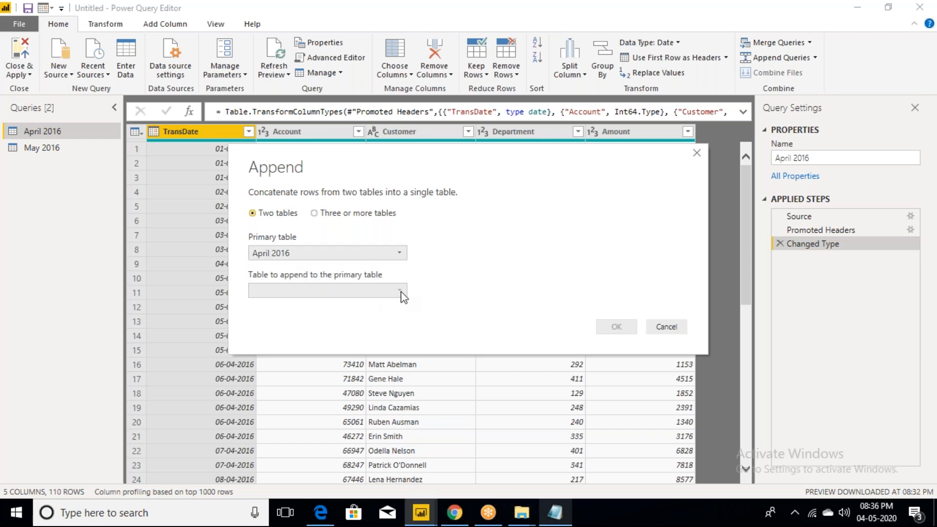
pyautogui.click(402, 293)
pyautogui.click(283, 319)
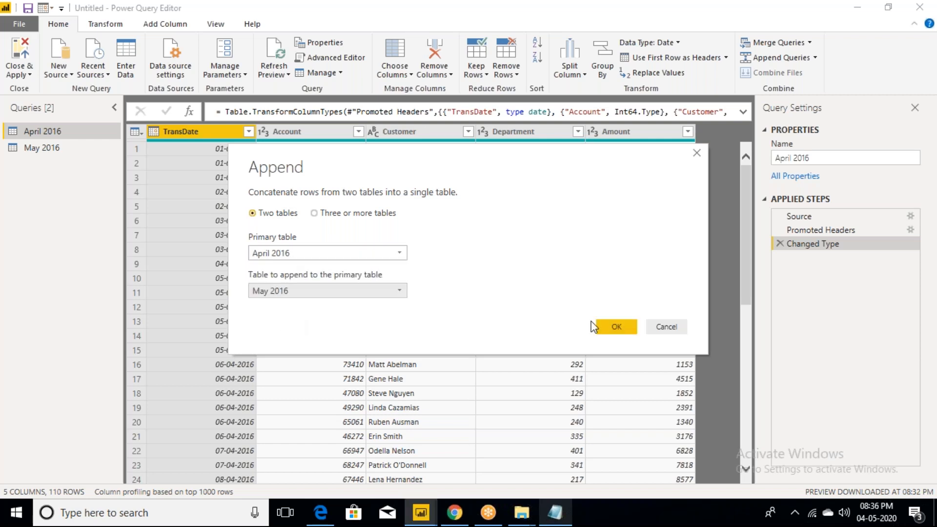
pyautogui.click(616, 327)
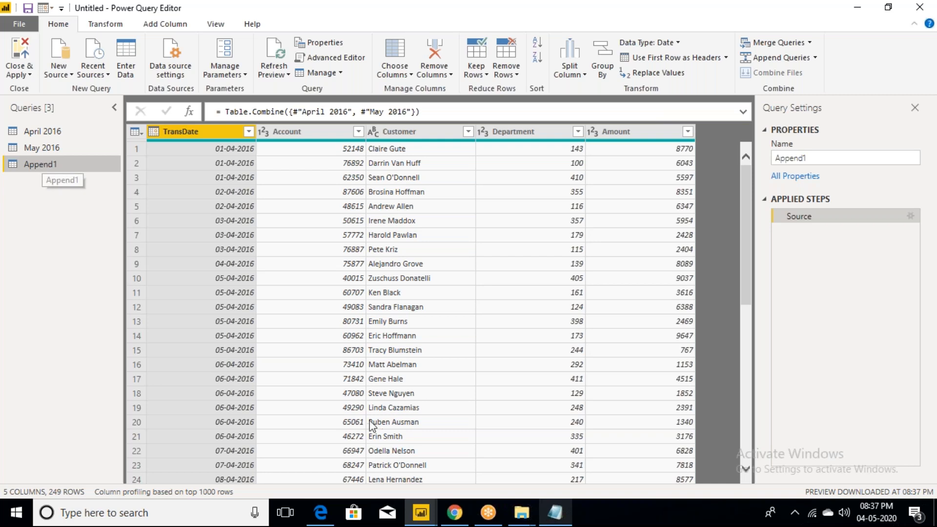
# Step: Highlight the text of item 2 in the Notepad note and minimize Notepad
pyautogui.click(558, 520)
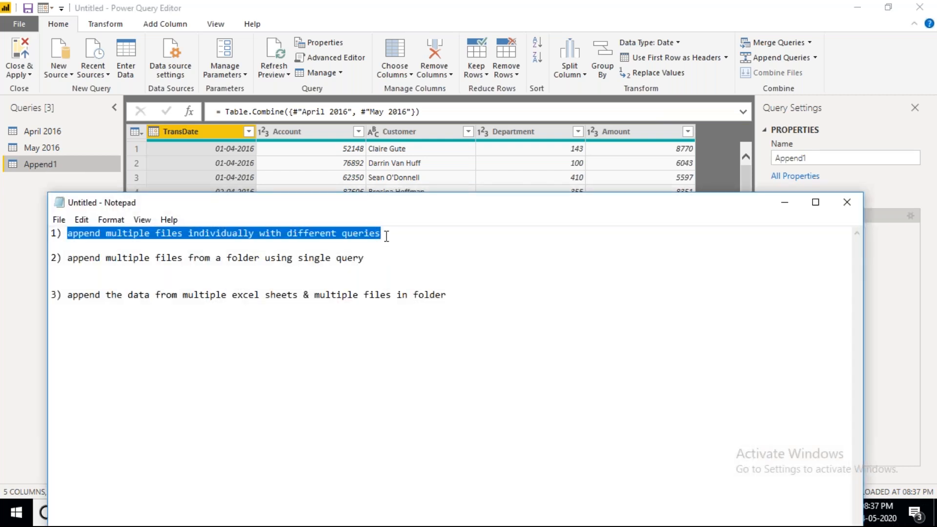
pyautogui.click(387, 236)
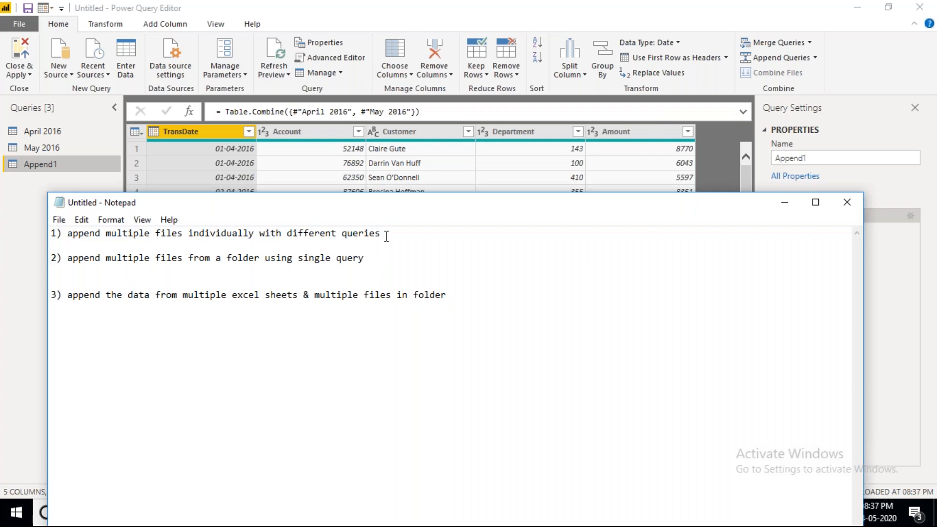
pyautogui.moveTo(386, 236); pyautogui.dragTo(69, 235)
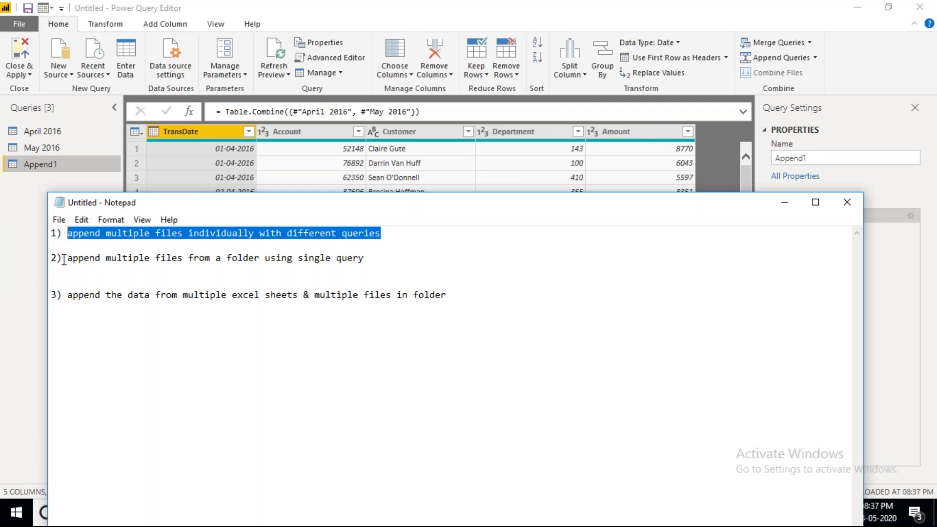
pyautogui.moveTo(69, 260); pyautogui.dragTo(115, 258)
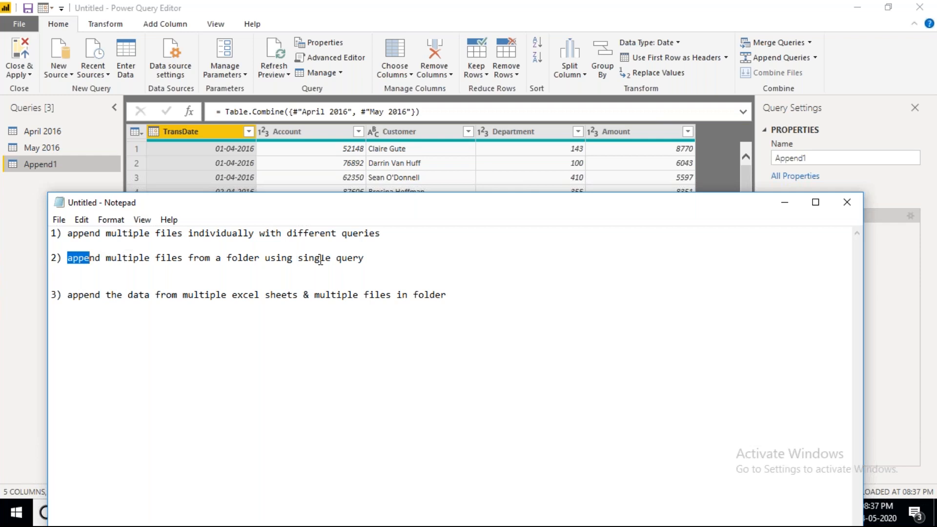
pyautogui.moveTo(374, 257); pyautogui.dragTo(69, 260)
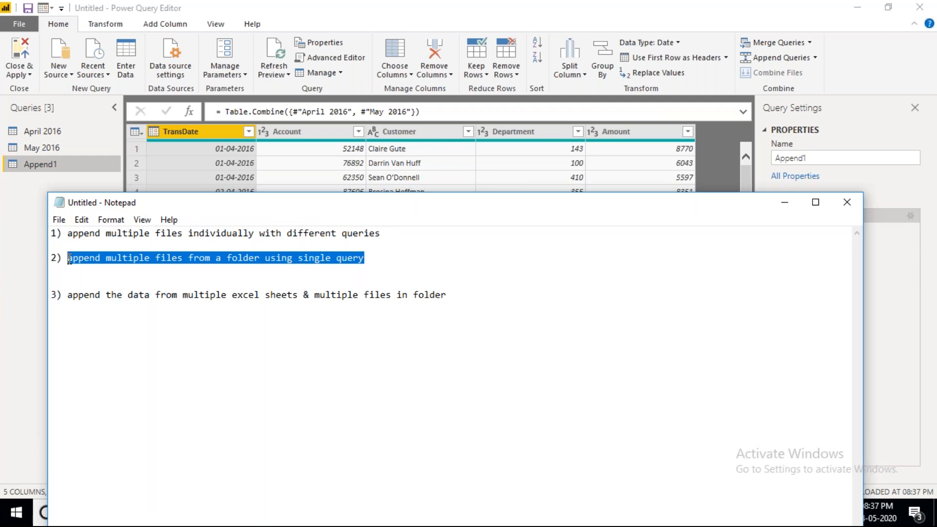
pyautogui.click(785, 206)
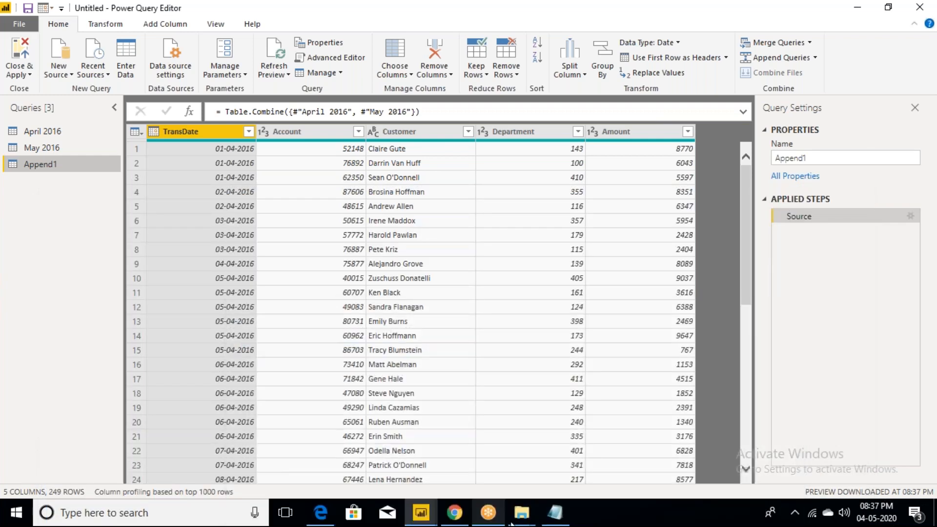
# Step: Copy the folder path of csv files in File Explorer and return to the Power Query Editor
pyautogui.moveTo(535, 517)
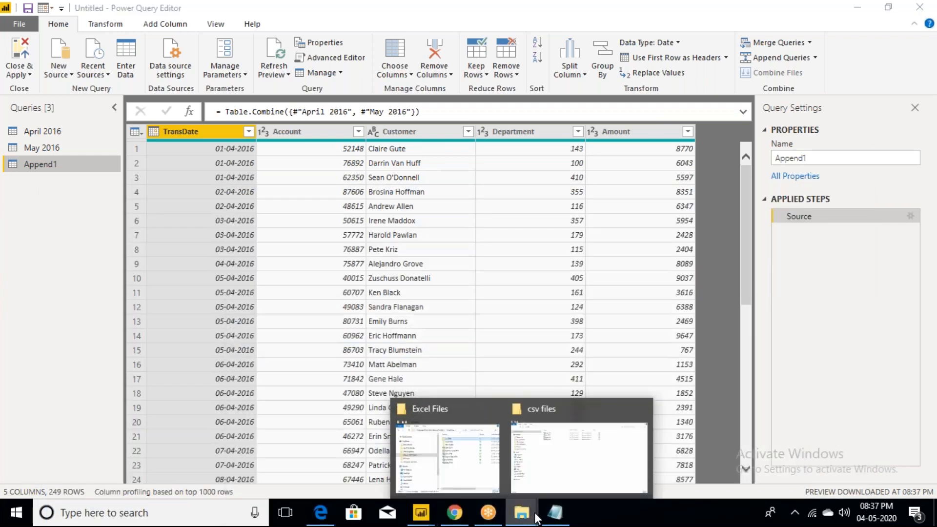
pyautogui.click(556, 463)
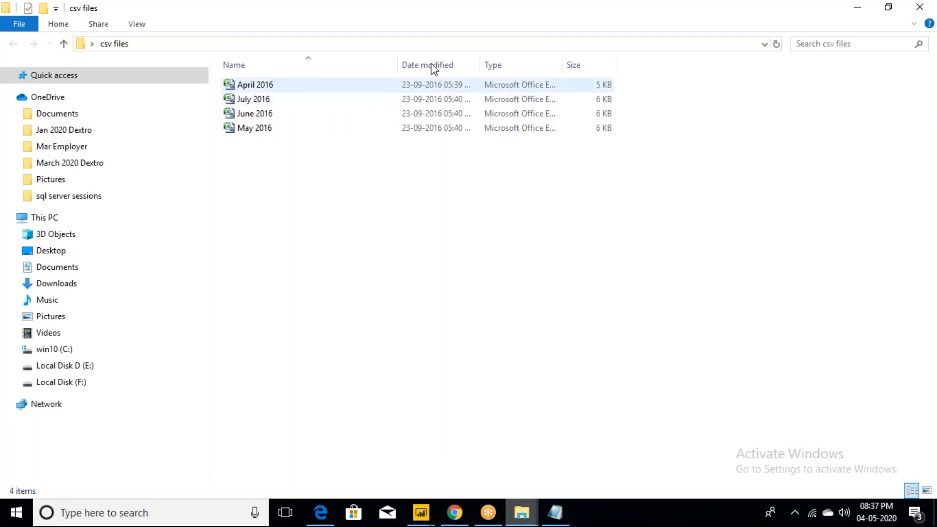
pyautogui.click(433, 45)
pyautogui.hotkey('ctrl', 'c')
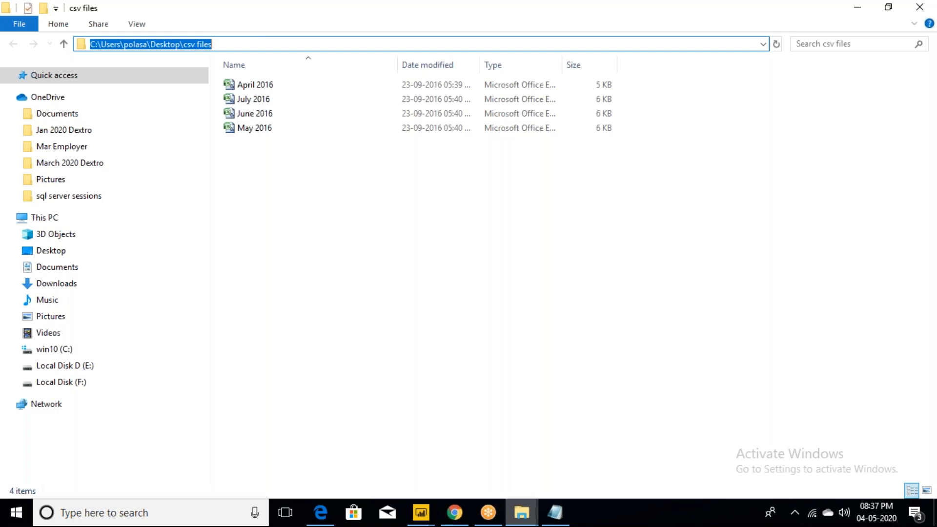
pyautogui.moveTo(518, 514)
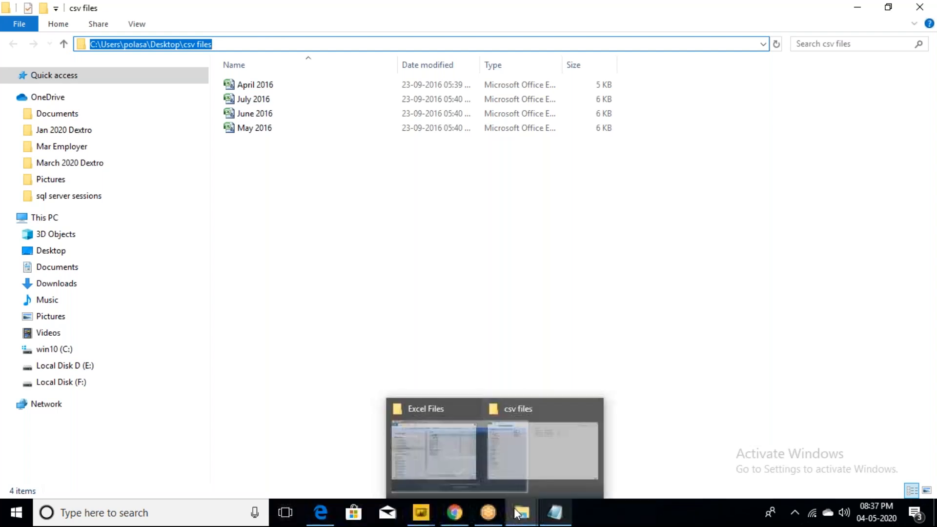
pyautogui.moveTo(423, 508)
pyautogui.click(508, 454)
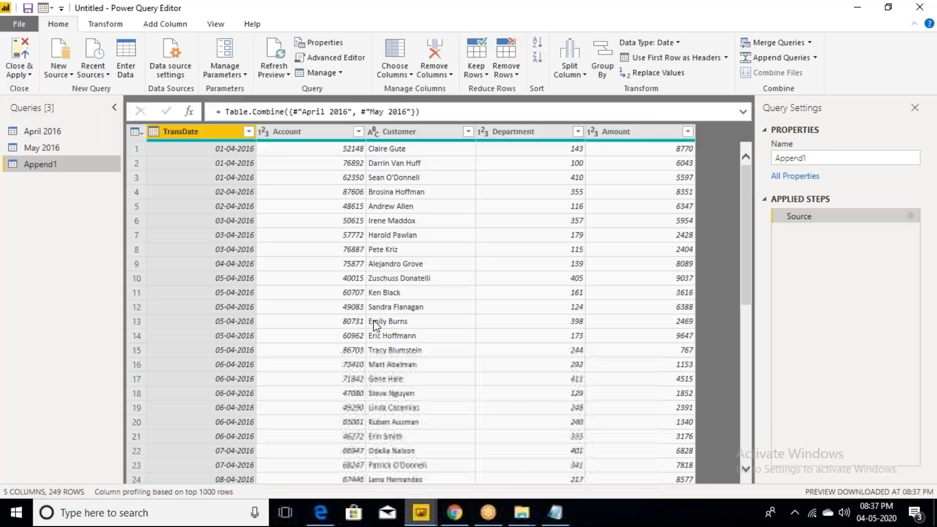
# Step: Add a new Folder source using the copied csv files path and load its file list for editing without combining
pyautogui.click(69, 78)
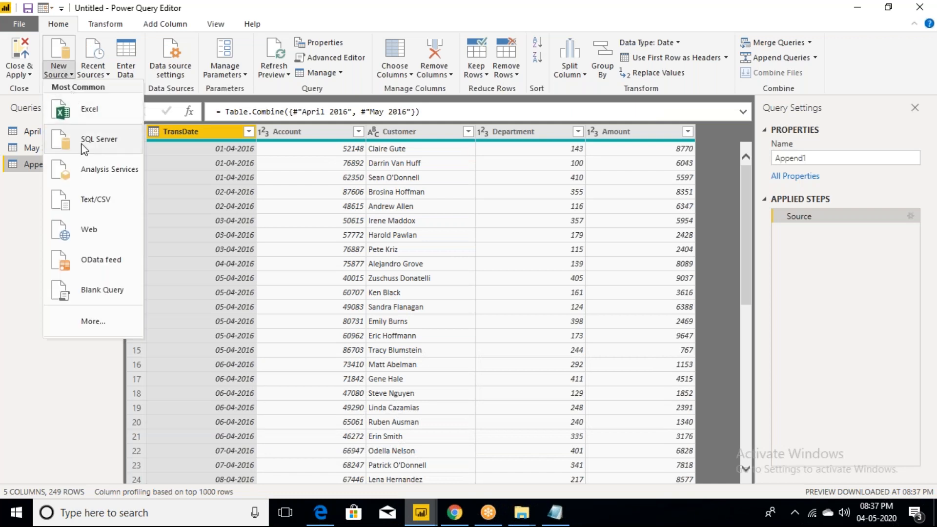
pyautogui.click(90, 322)
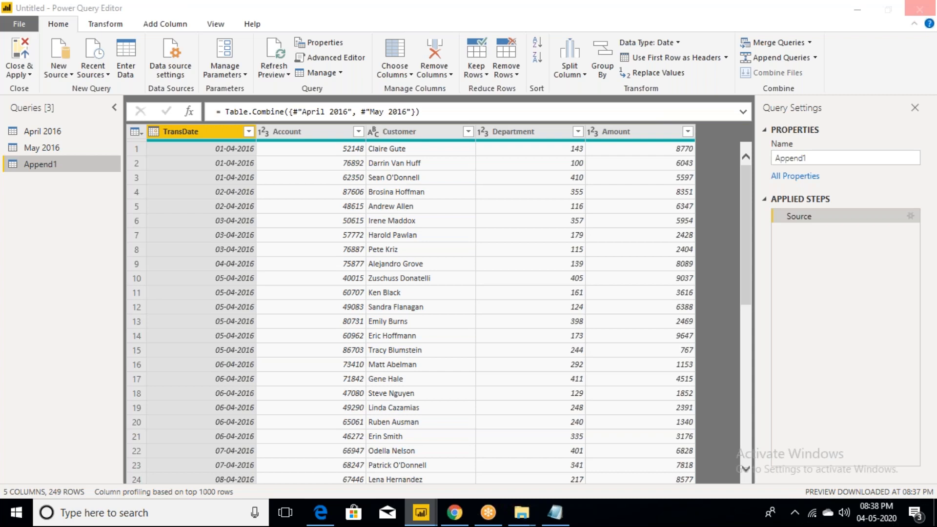
pyautogui.click(470, 185)
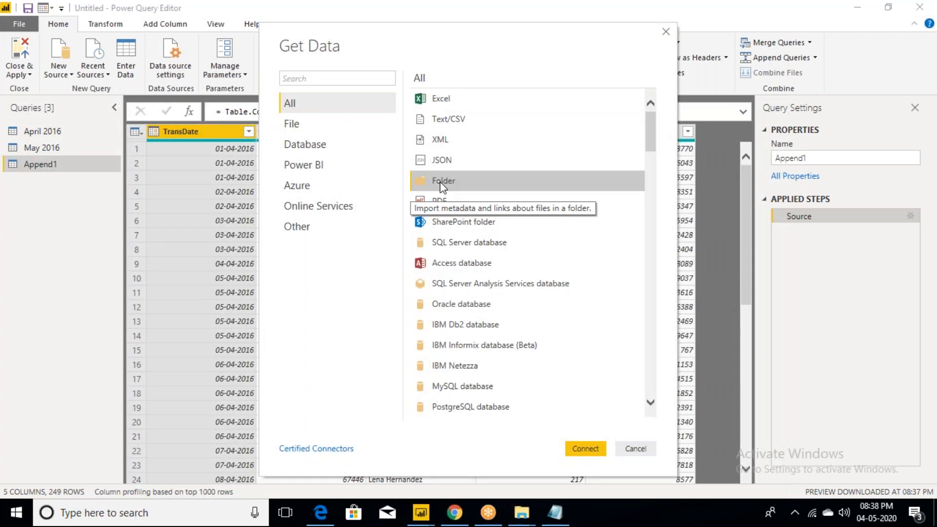
pyautogui.click(591, 456)
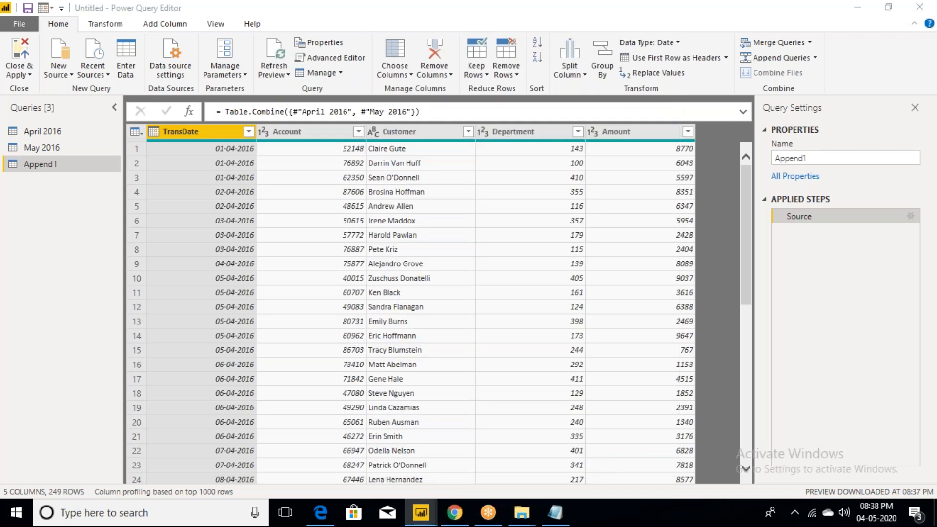
pyautogui.hotkey('ctrl', 'v')
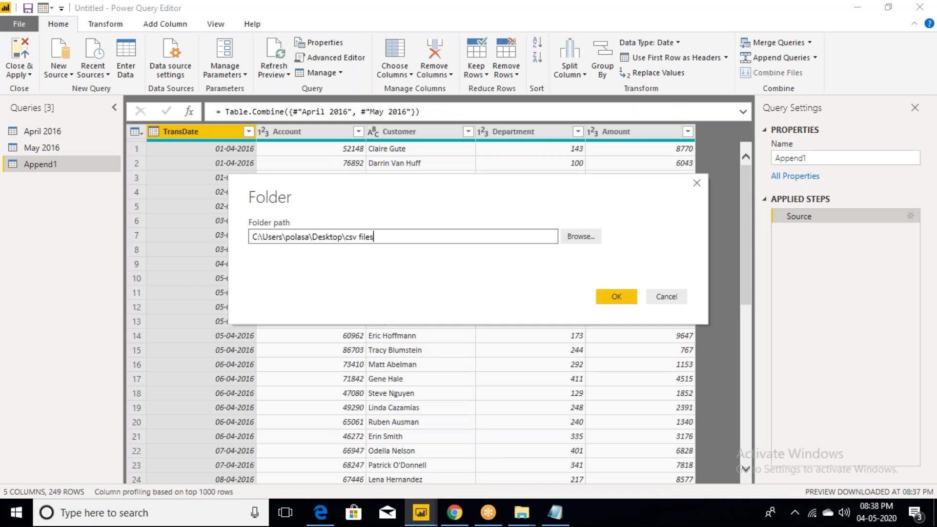
pyautogui.click(608, 299)
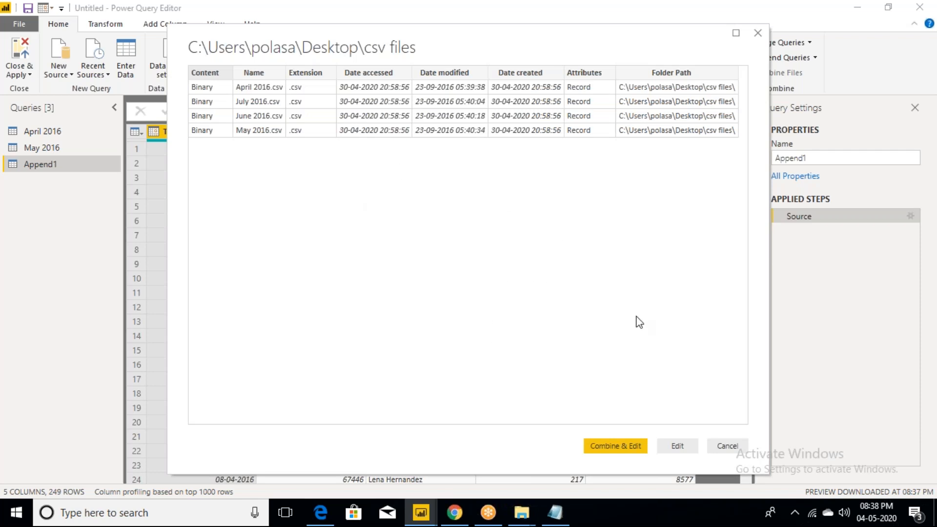
pyautogui.click(678, 447)
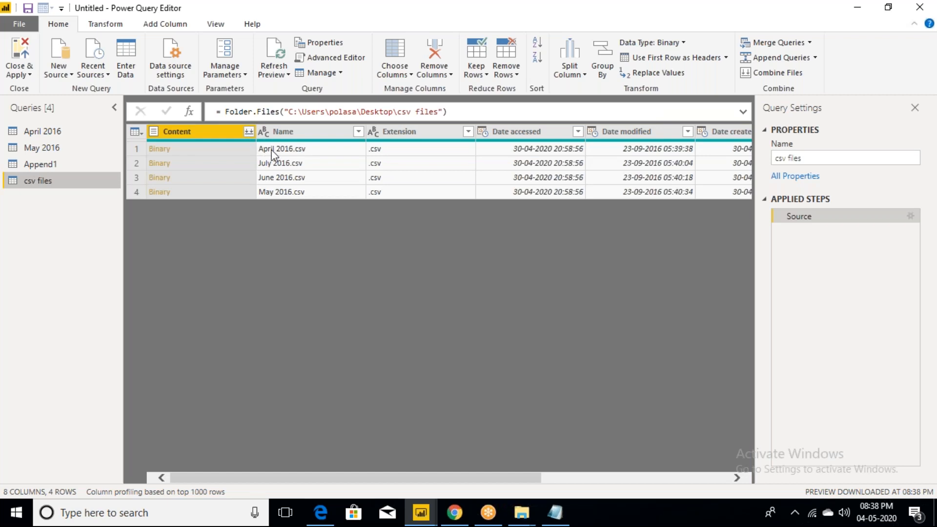
# Step: Check the listed file names and combine the files in the Content column, using the first file as example and comma as delimiter
pyautogui.click(272, 153)
pyautogui.click(277, 165)
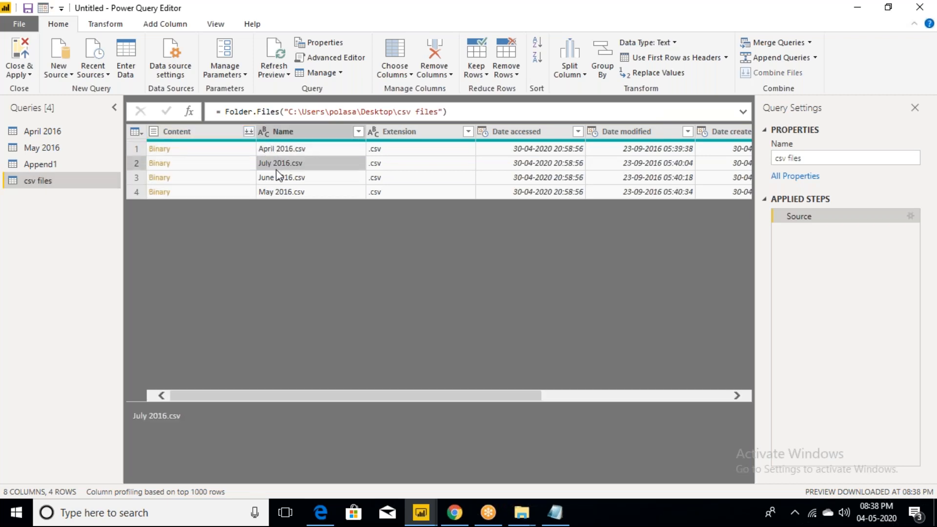
pyautogui.click(278, 178)
pyautogui.click(279, 192)
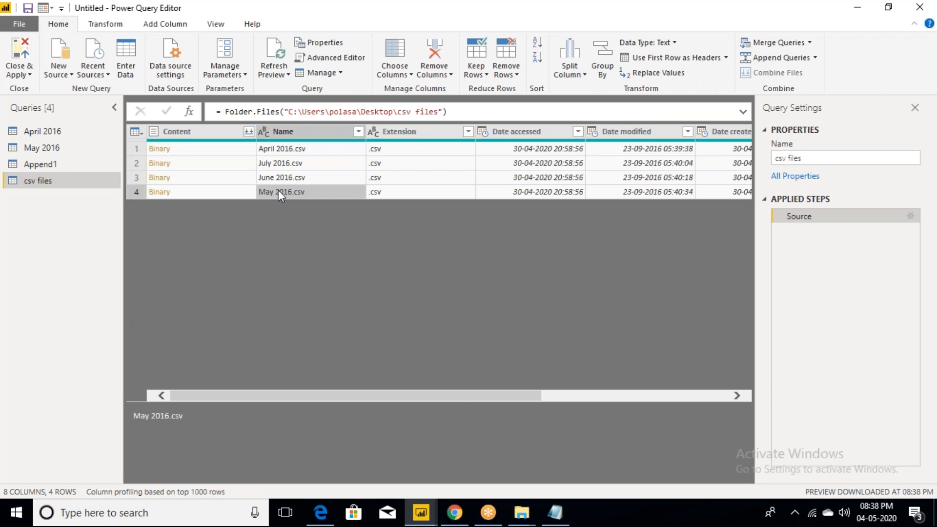
pyautogui.click(249, 132)
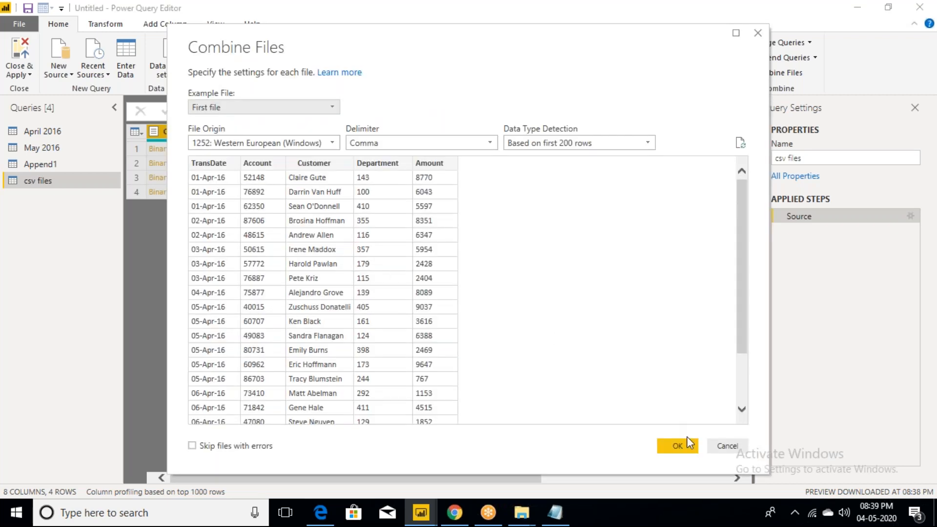
pyautogui.click(681, 446)
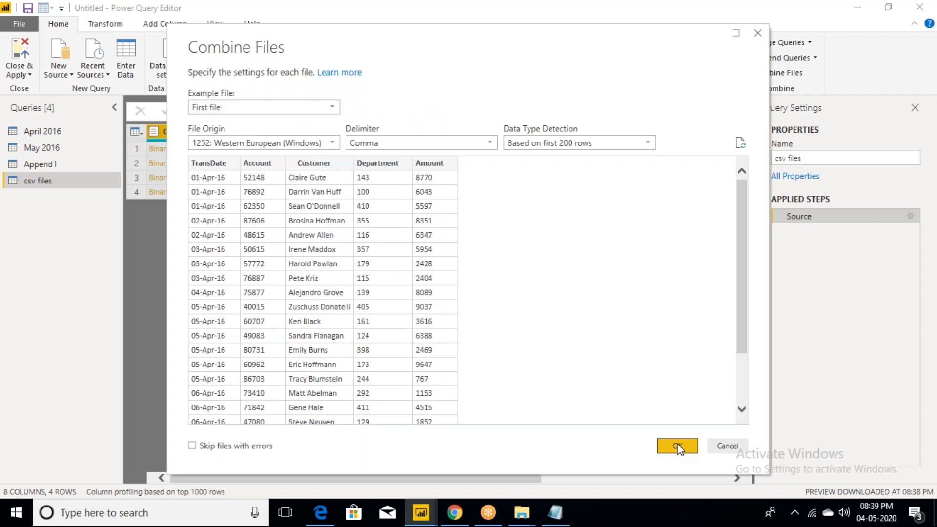
pyautogui.click(678, 446)
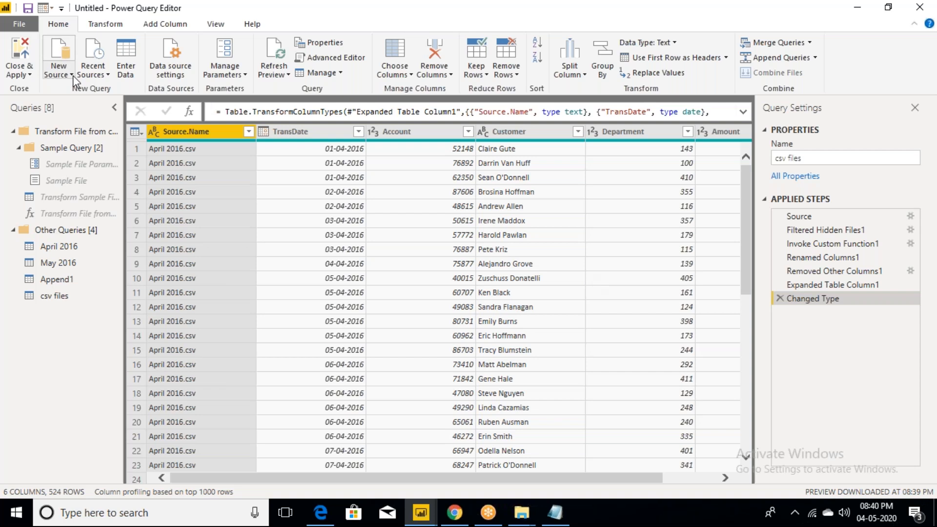
# Step: Bring up the Notepad note, switch to the Excel Files folder in File Explorer, maximize it and open its excel files subfolder
pyautogui.click(555, 513)
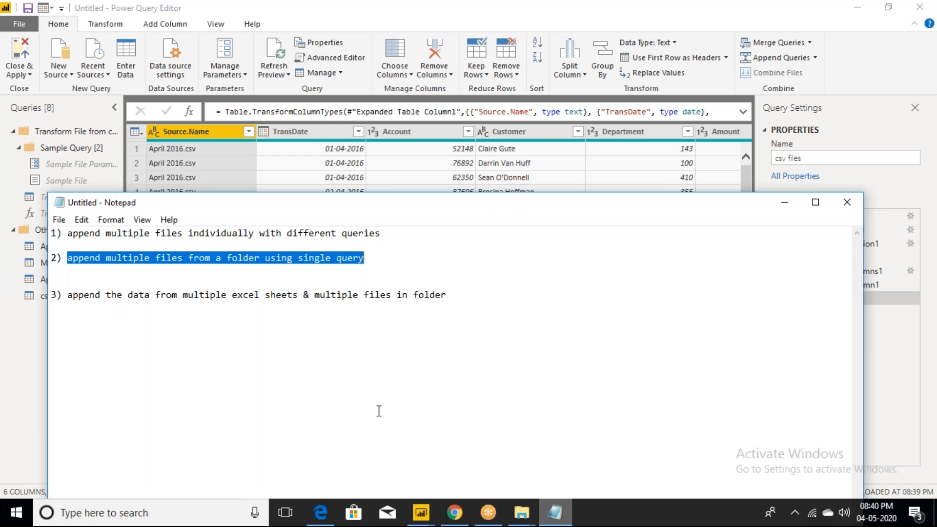
pyautogui.click(521, 511)
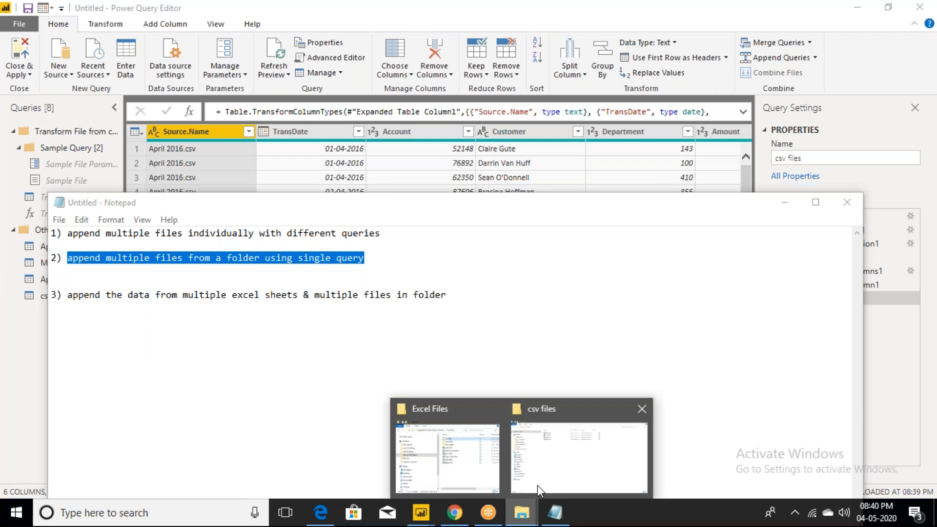
pyautogui.click(483, 453)
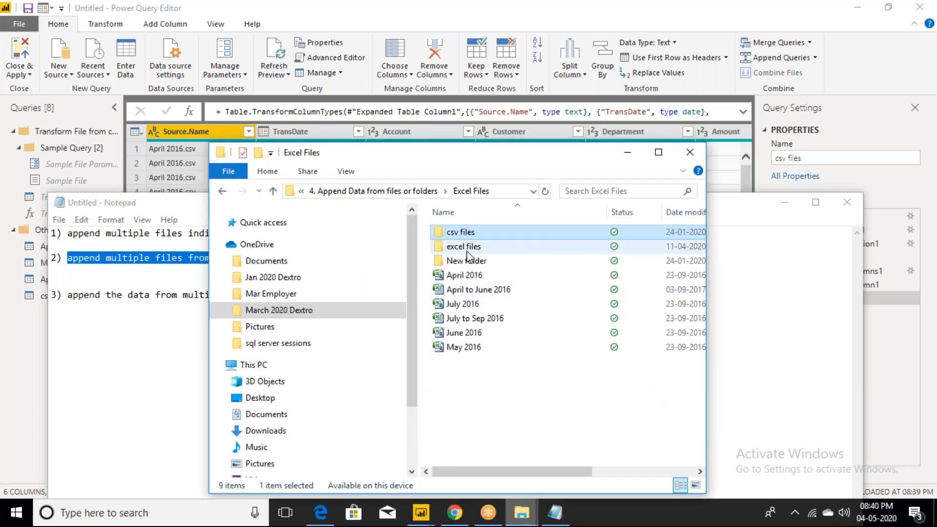
pyautogui.click(659, 155)
pyautogui.click(269, 100)
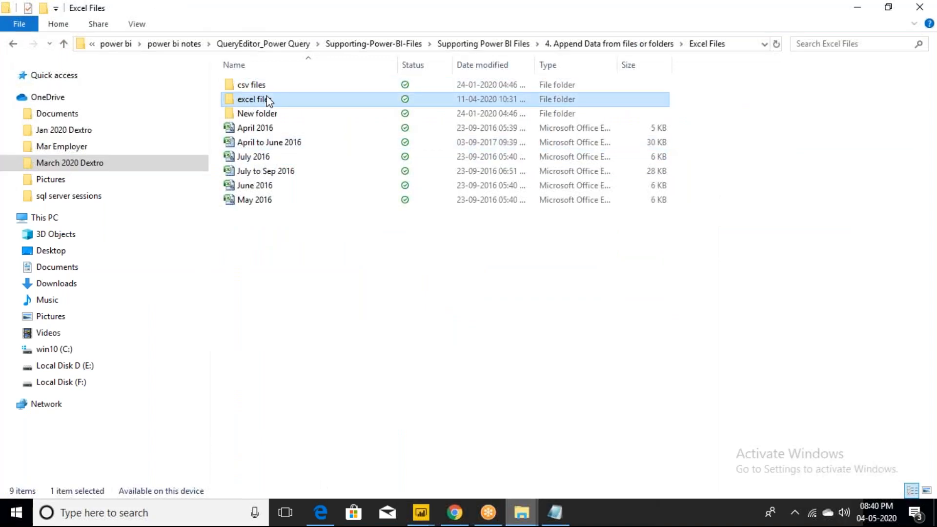
pyautogui.doubleClick(268, 101)
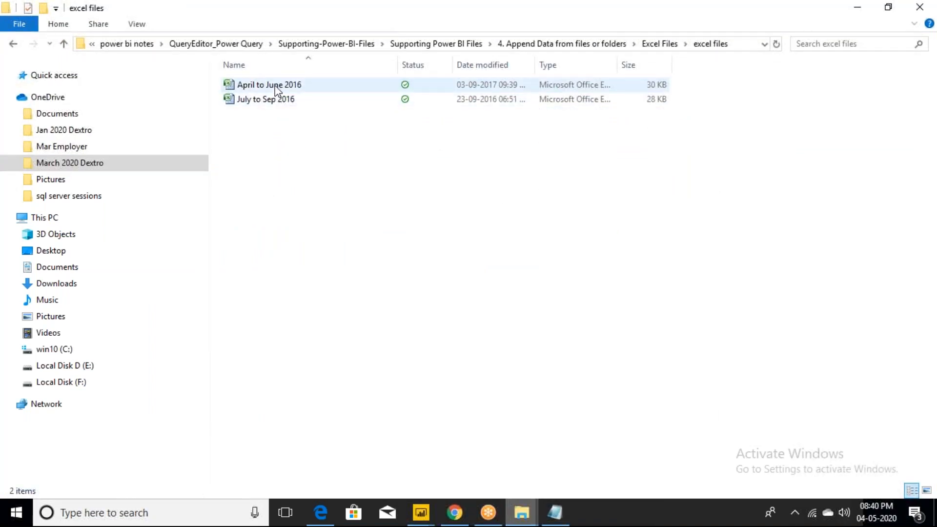
pyautogui.click(276, 88)
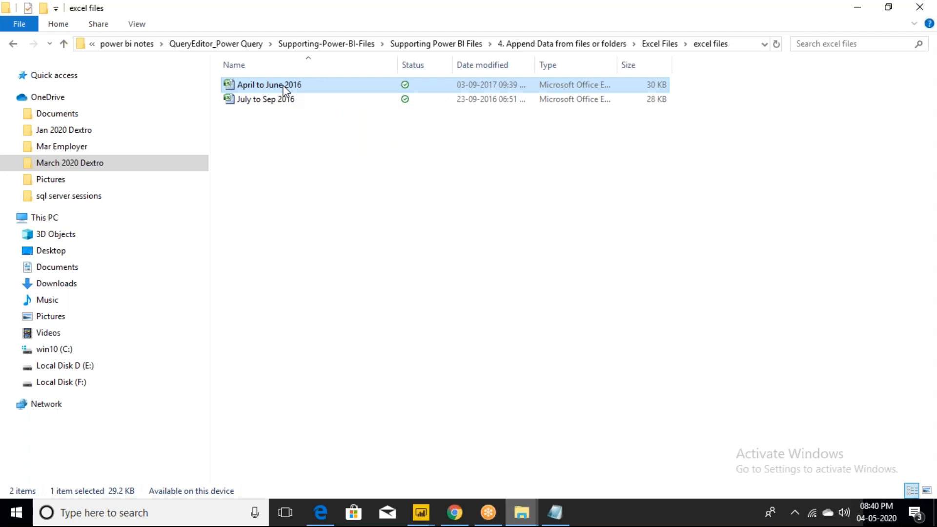
pyautogui.doubleClick(284, 91)
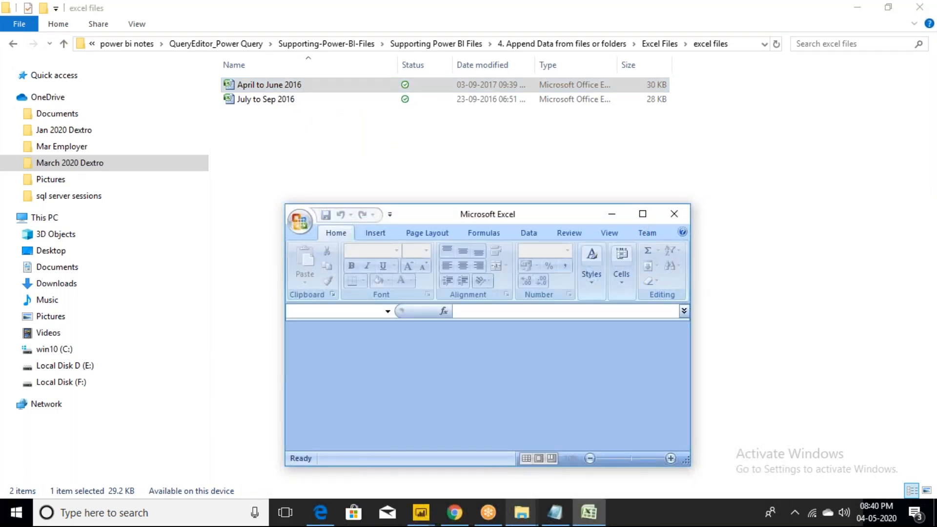
pyautogui.click(745, 228)
pyautogui.click(673, 215)
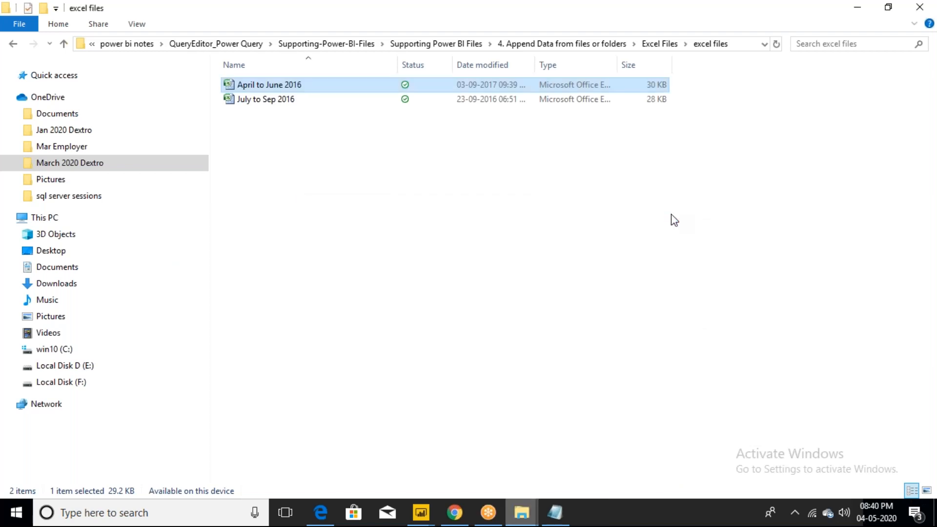
# Step: Show the desktop, open its excel files folder and select the April to June 2016 workbook
pyautogui.press('super+d')
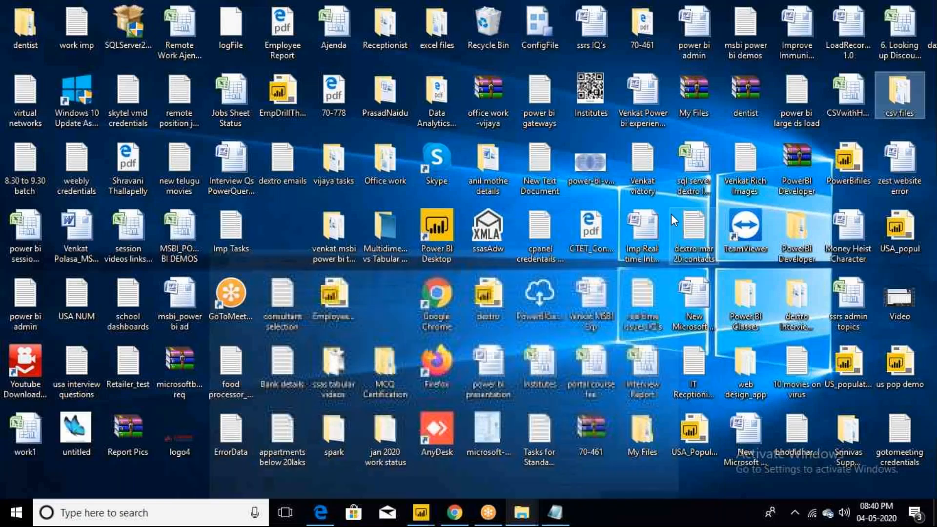
pyautogui.write('empd')
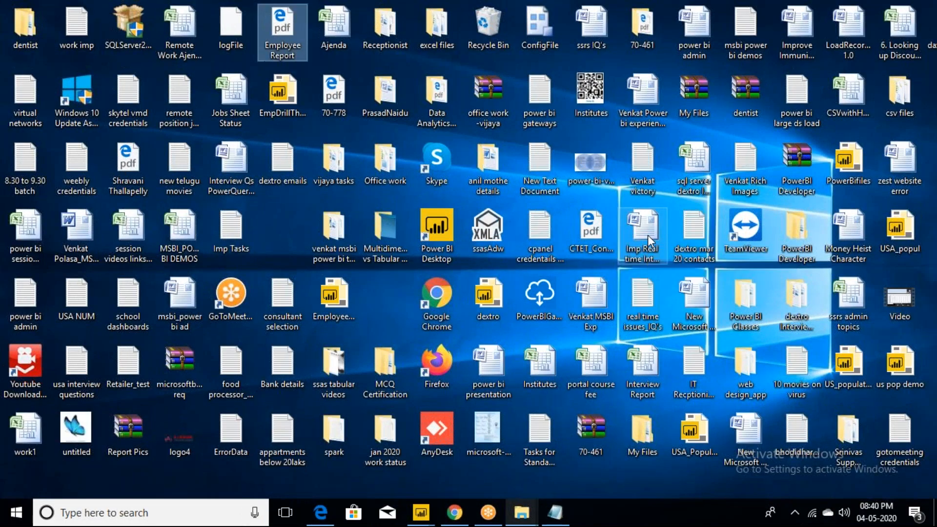
pyautogui.write('ex')
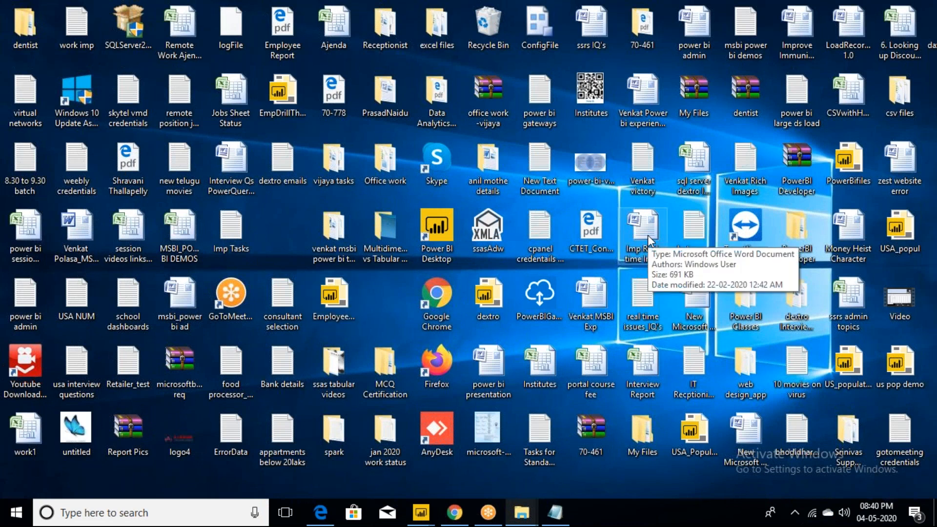
pyautogui.press('Return')
pyautogui.click(484, 234)
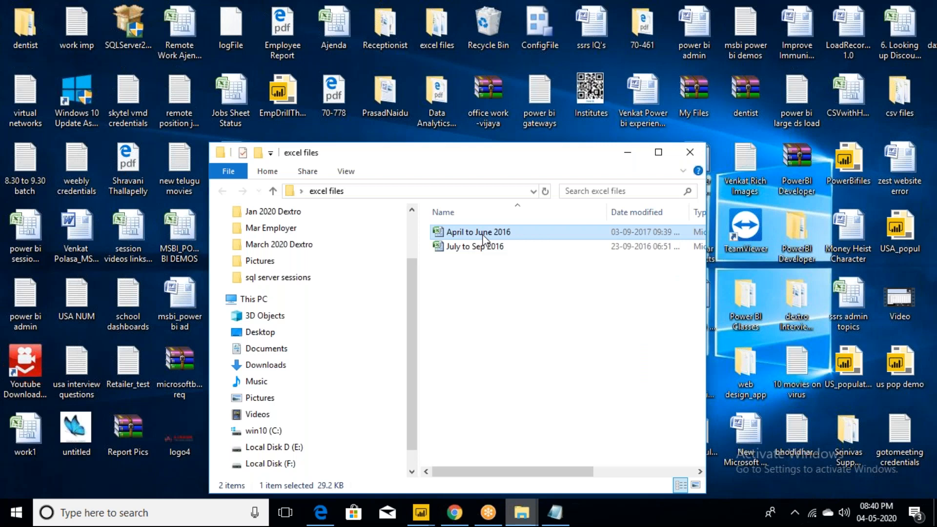
# Step: Open the April to June 2016 workbook in Excel, look through its April, May and June 2016 sheets, and close it
pyautogui.doubleClick(483, 235)
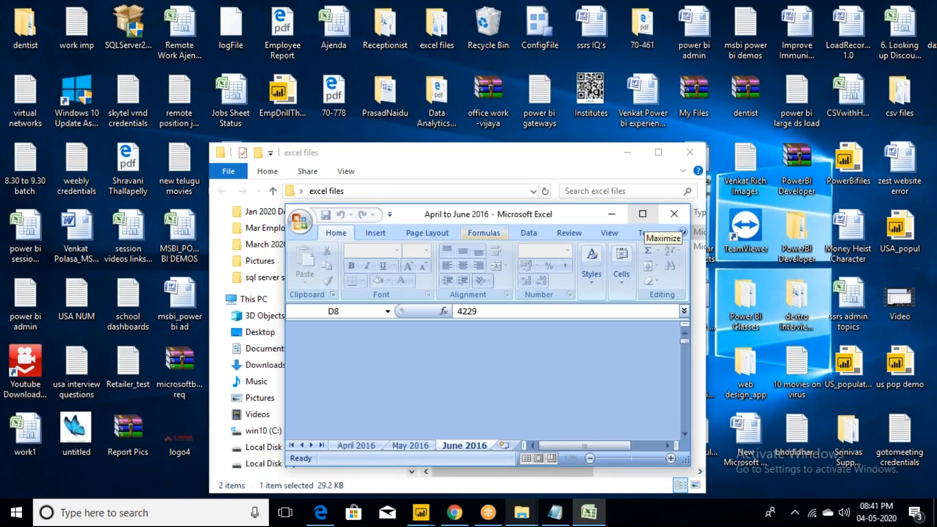
pyautogui.click(643, 214)
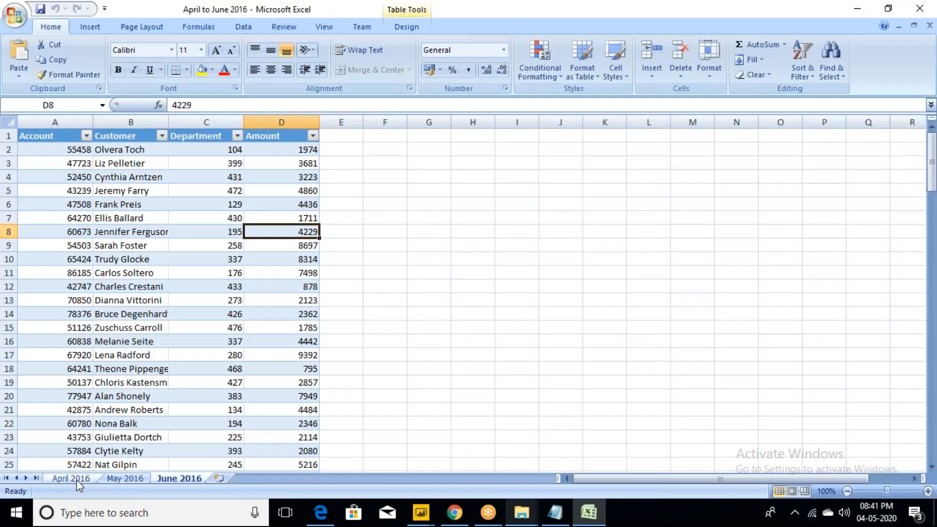
pyautogui.click(73, 478)
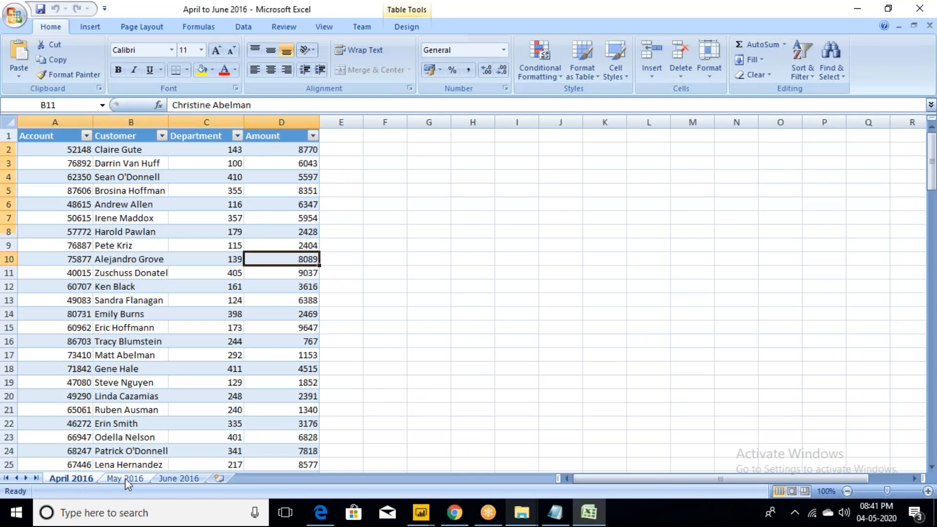
pyautogui.click(125, 478)
pyautogui.click(172, 478)
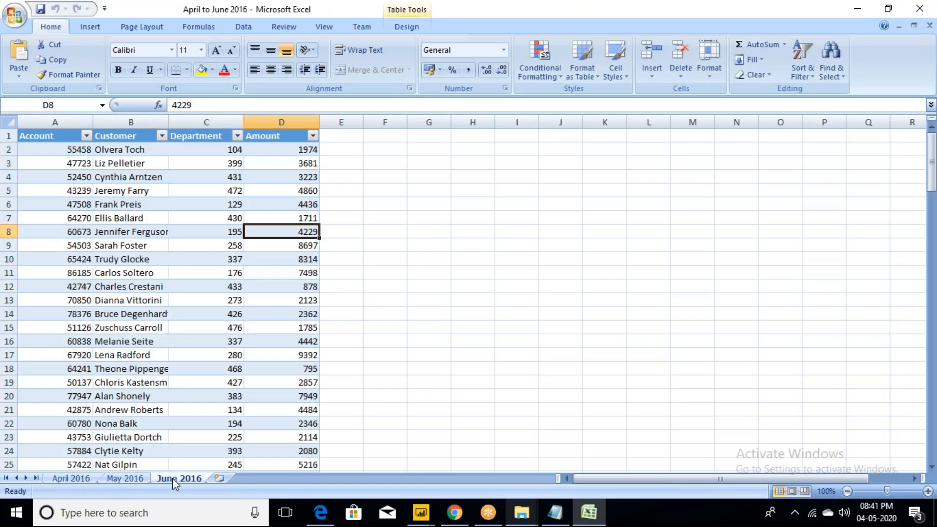
pyautogui.click(78, 479)
pyautogui.click(127, 478)
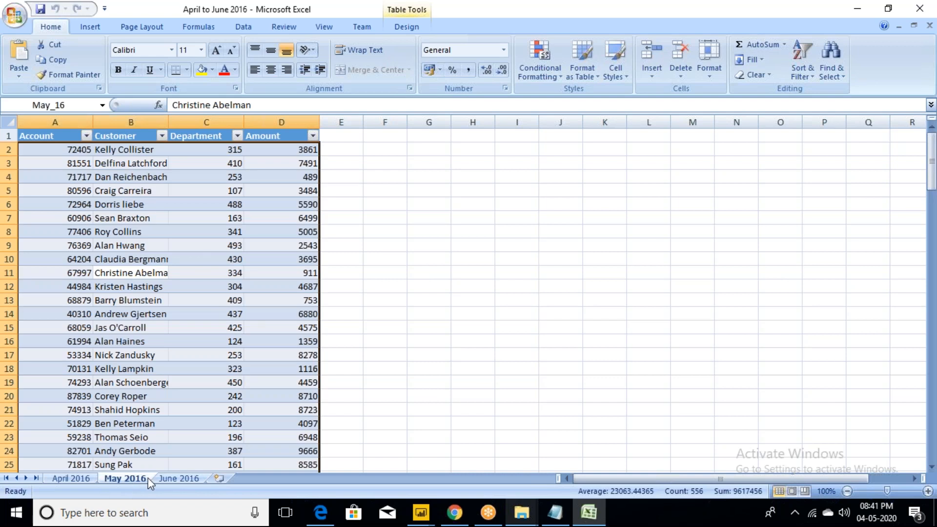
pyautogui.click(180, 478)
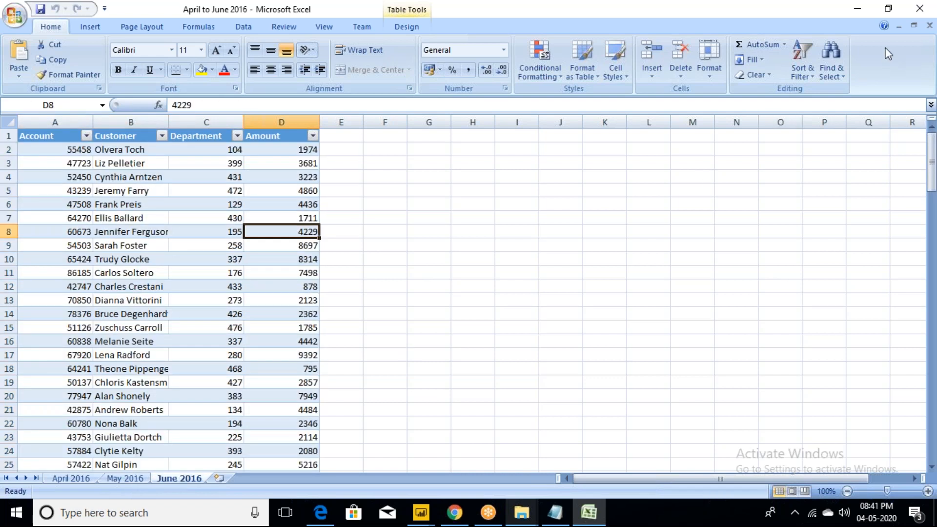
pyautogui.click(920, 9)
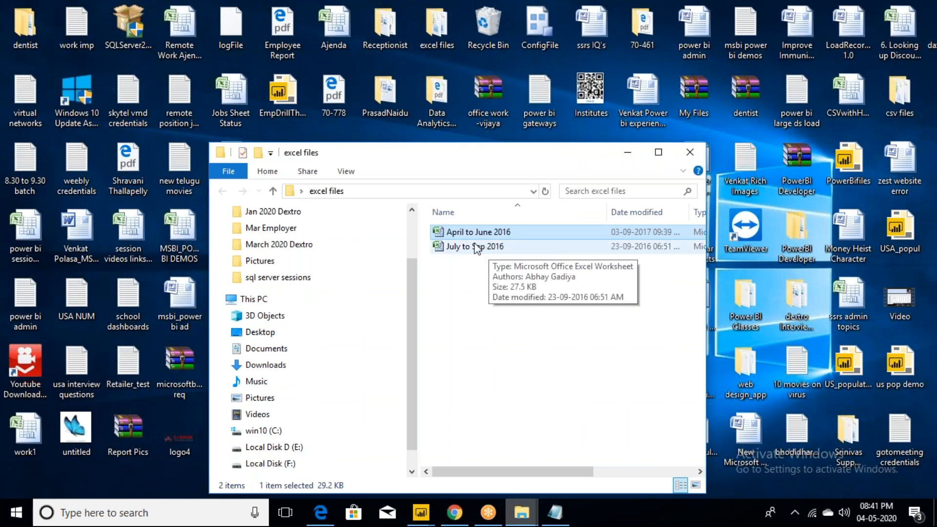
# Step: Copy the path of the desktop's excel files folder and switch to the Power Query Editor
pyautogui.click(435, 190)
pyautogui.hotkey('ctrl', 'c')
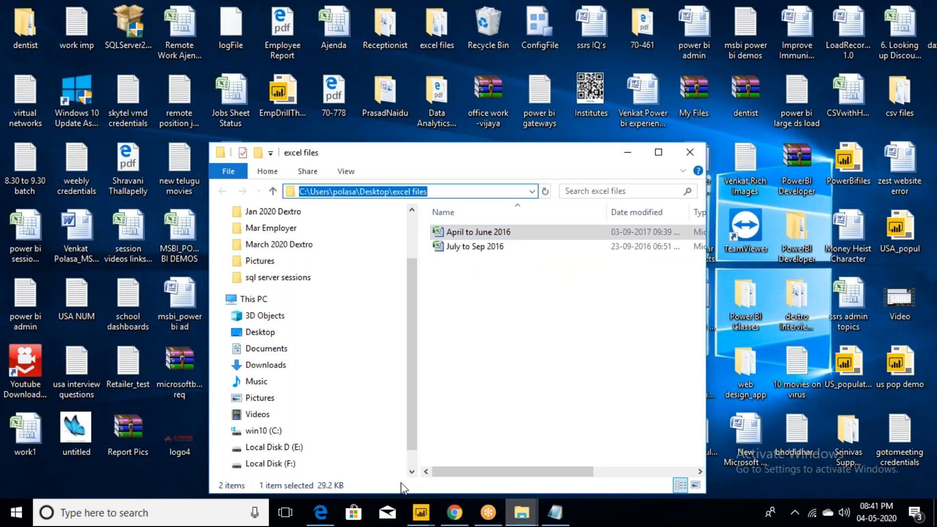
pyautogui.click(484, 517)
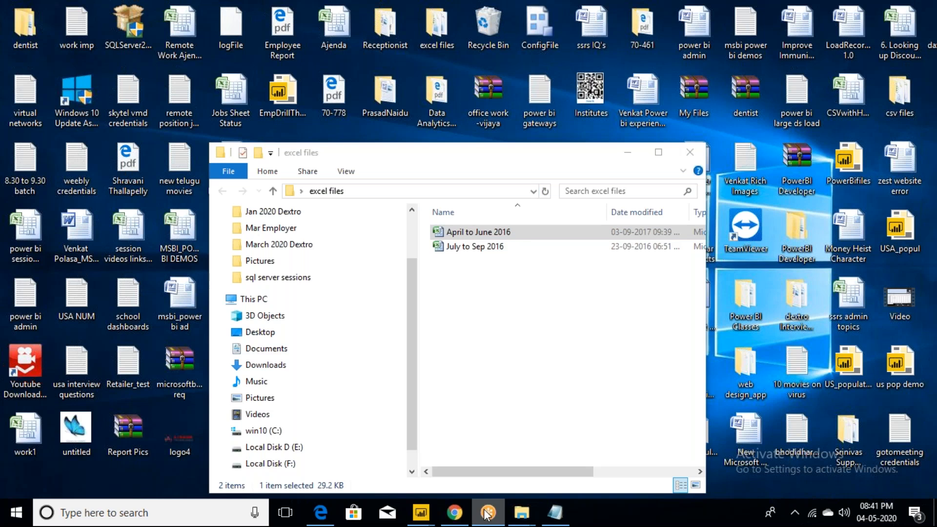
pyautogui.moveTo(423, 515)
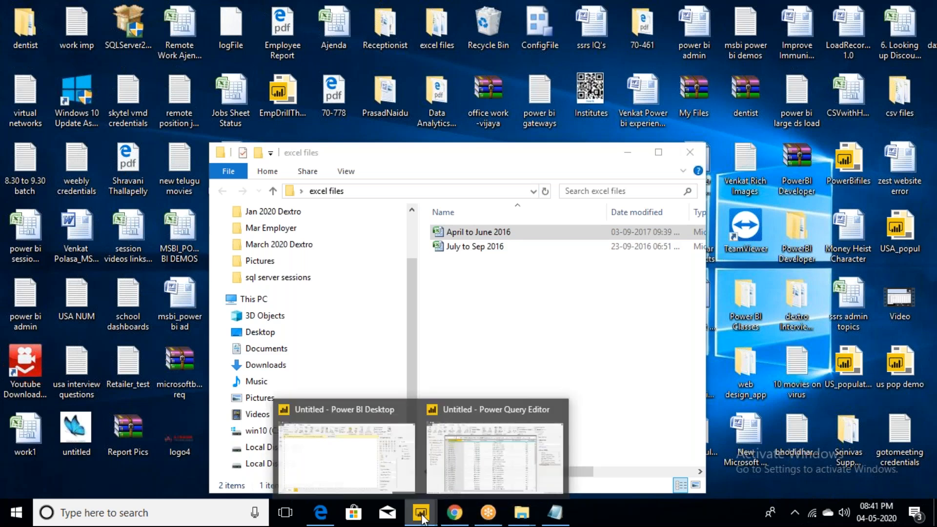
pyautogui.click(475, 456)
# Step: Add a new Folder source using the copied excel files path and load its file list for editing without combining
pyautogui.click(70, 72)
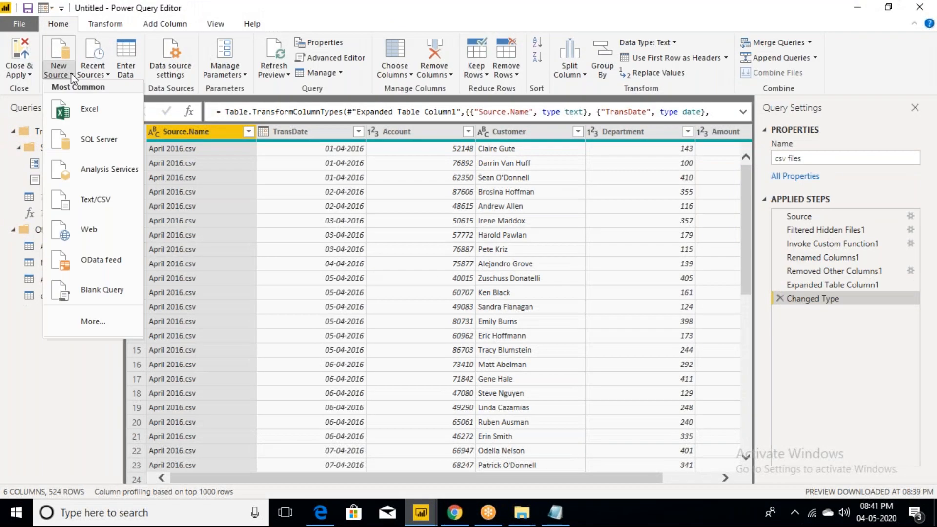
pyautogui.click(92, 322)
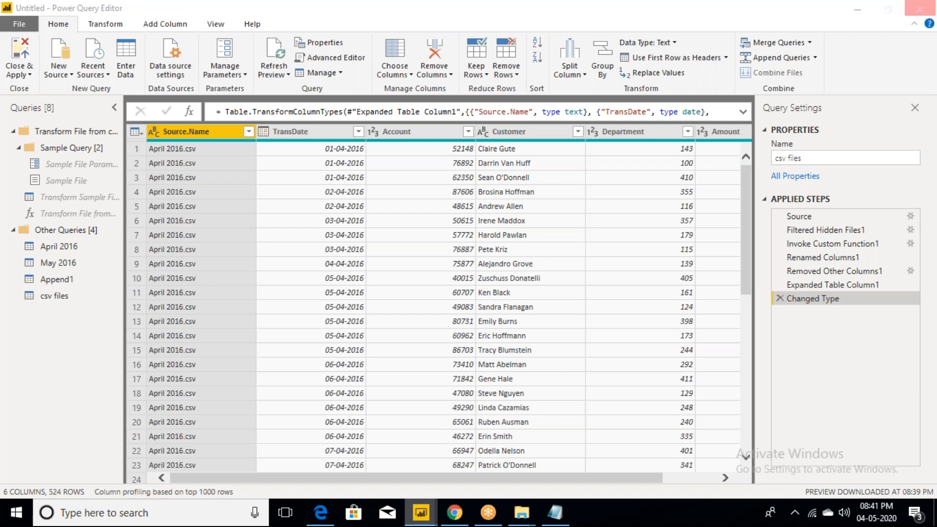
pyautogui.click(444, 188)
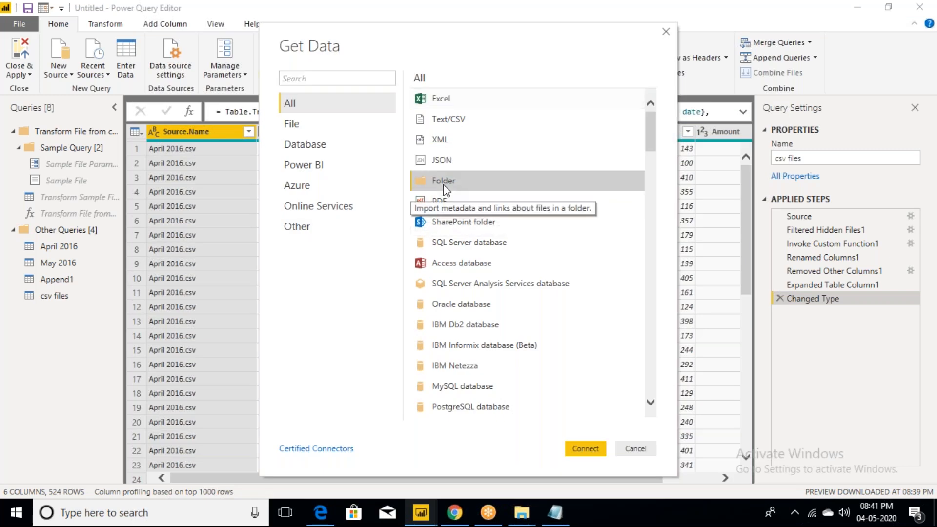
pyautogui.click(587, 449)
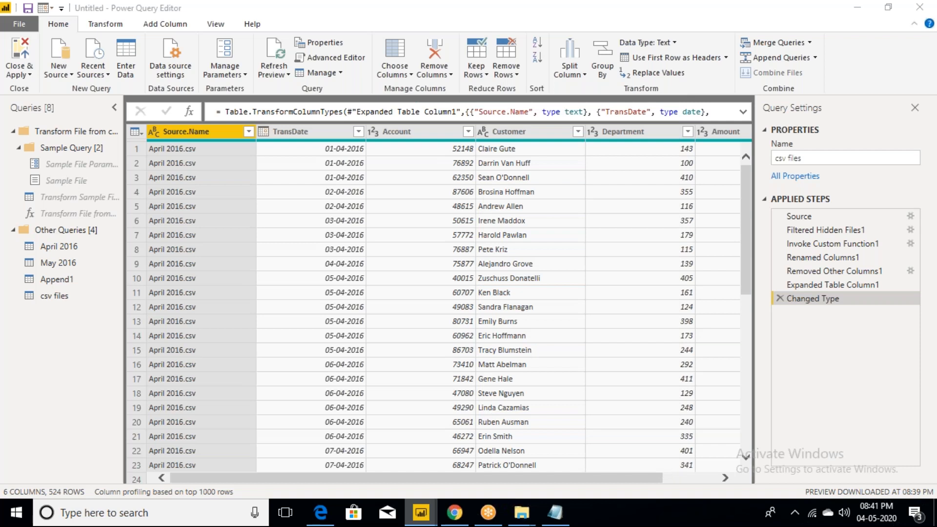
pyautogui.hotkey('ctrl', 'v')
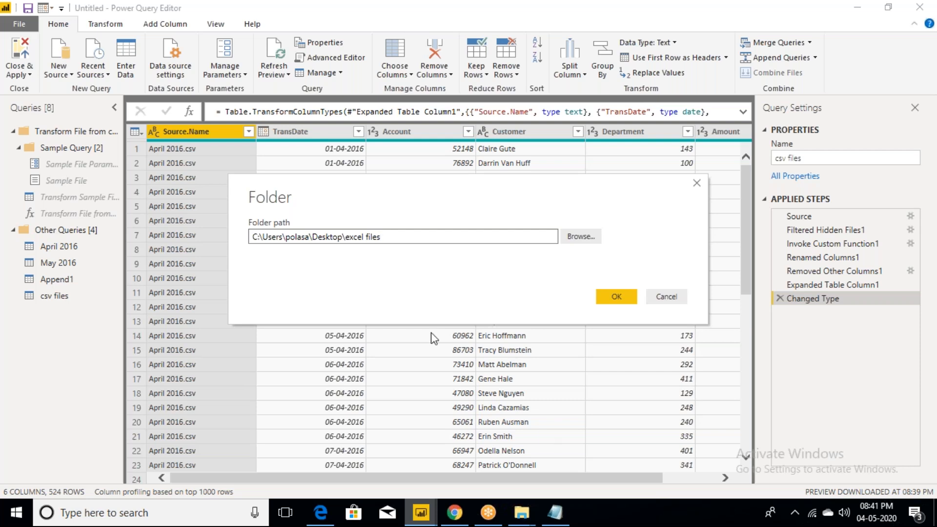
pyautogui.click(616, 296)
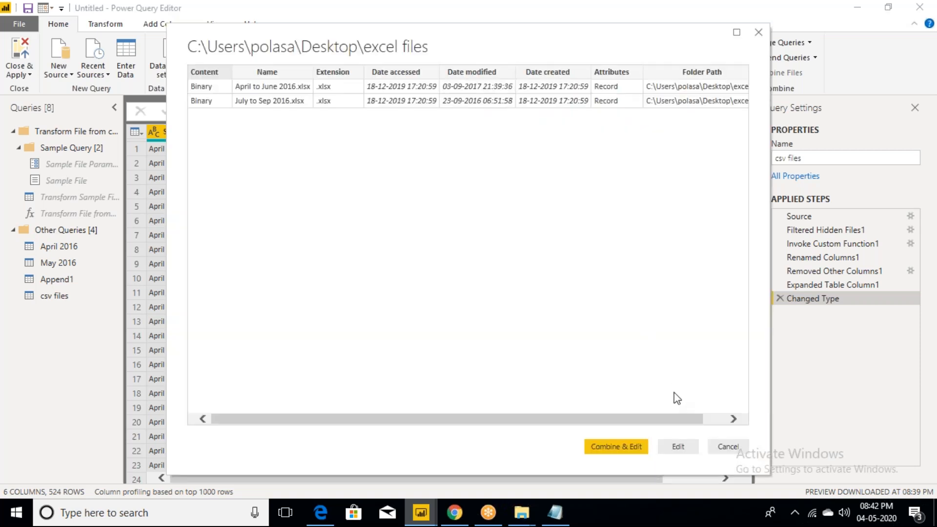
pyautogui.click(679, 447)
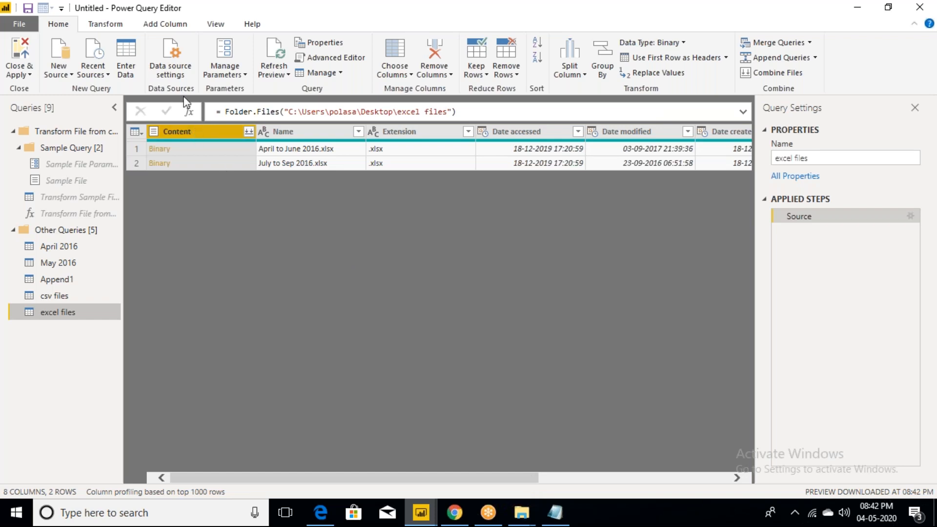
# Step: Add a custom column named Custom to the excel files query with the formula Excel.Workbook([Content])
pyautogui.click(155, 26)
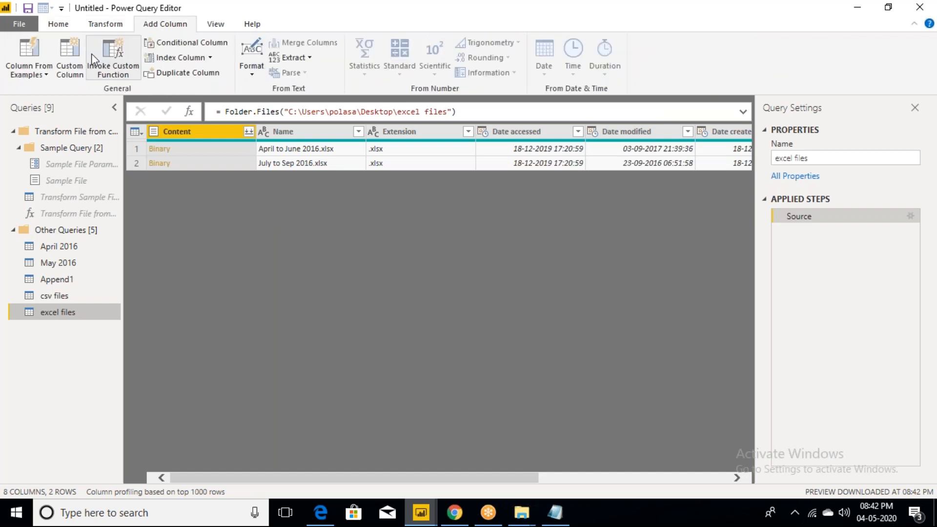
pyautogui.click(75, 73)
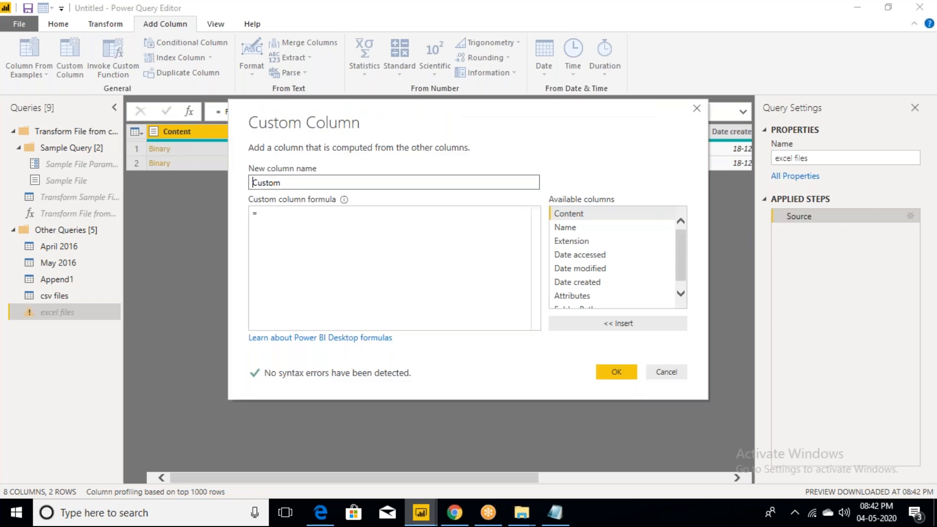
pyautogui.click(339, 218)
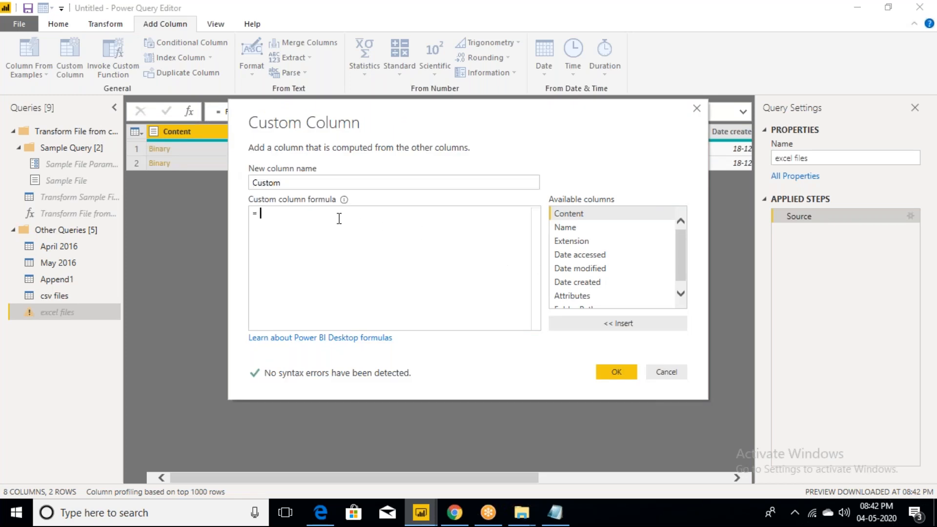
pyautogui.write('EXC')
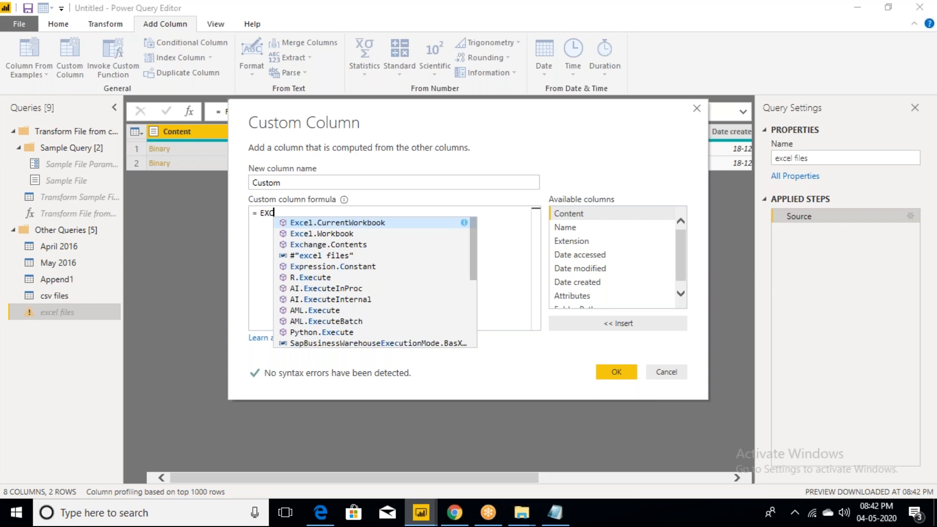
pyautogui.click(334, 233)
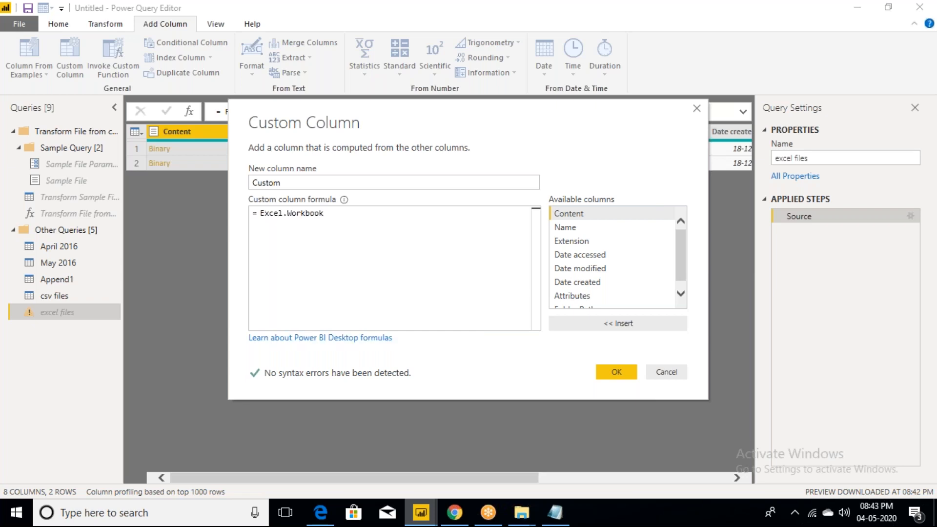
pyautogui.write('(')
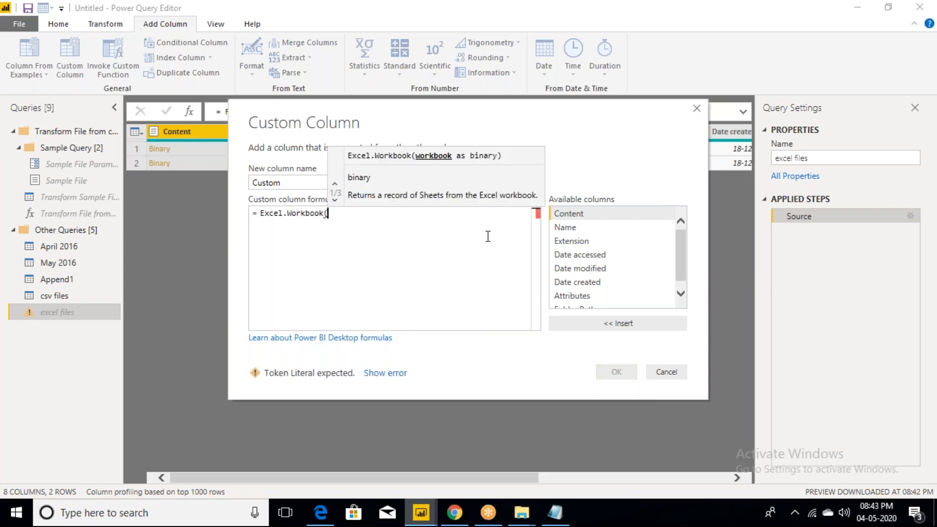
pyautogui.moveTo(680, 263); pyautogui.dragTo(681, 238)
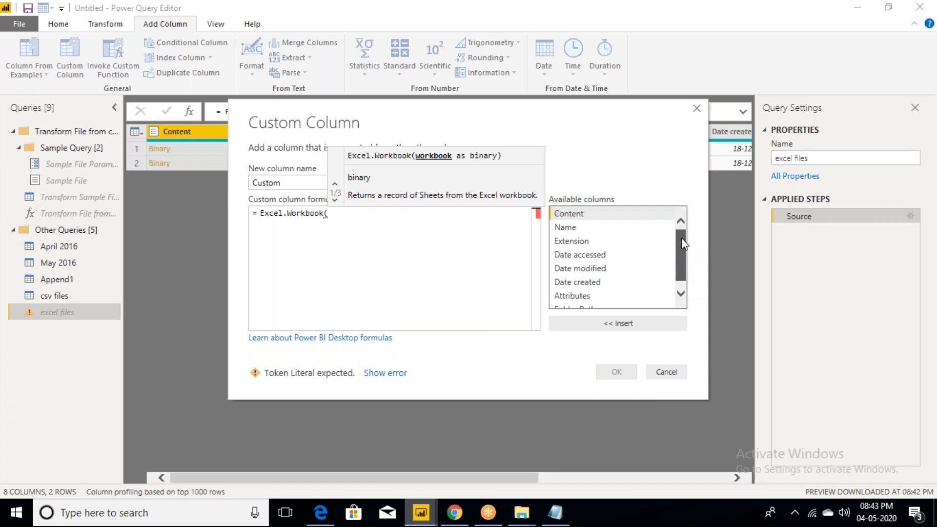
pyautogui.doubleClick(572, 217)
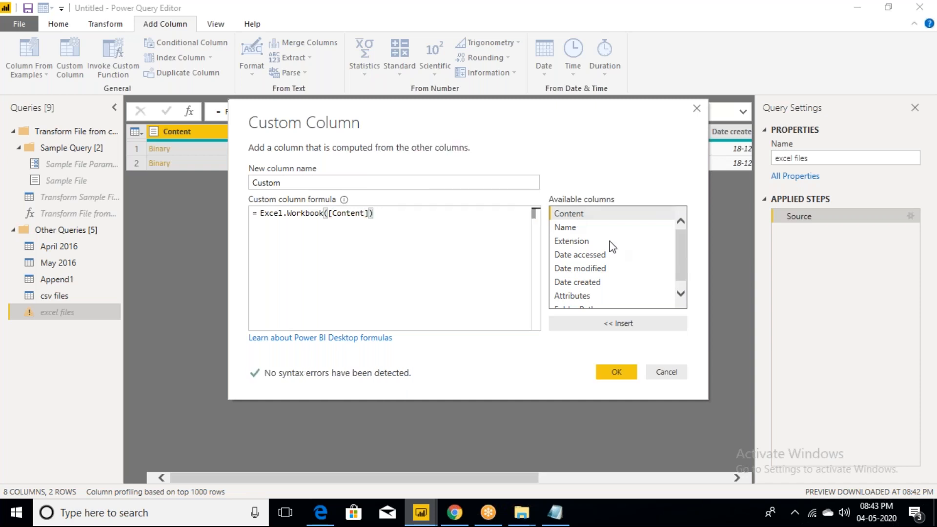
pyautogui.click(617, 375)
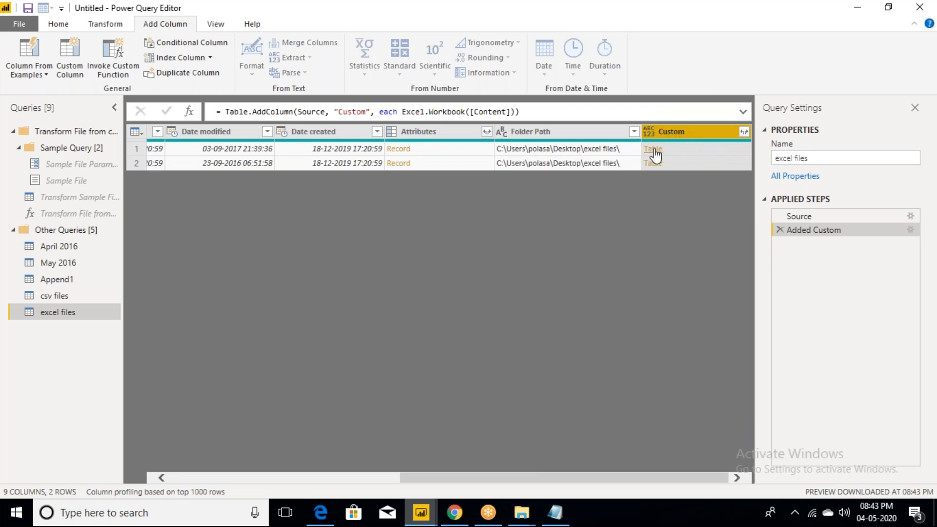
# Step: Expand the Custom column into all its fields and check the sheet and table names listed in Custom.Name
pyautogui.click(744, 132)
pyautogui.click(667, 322)
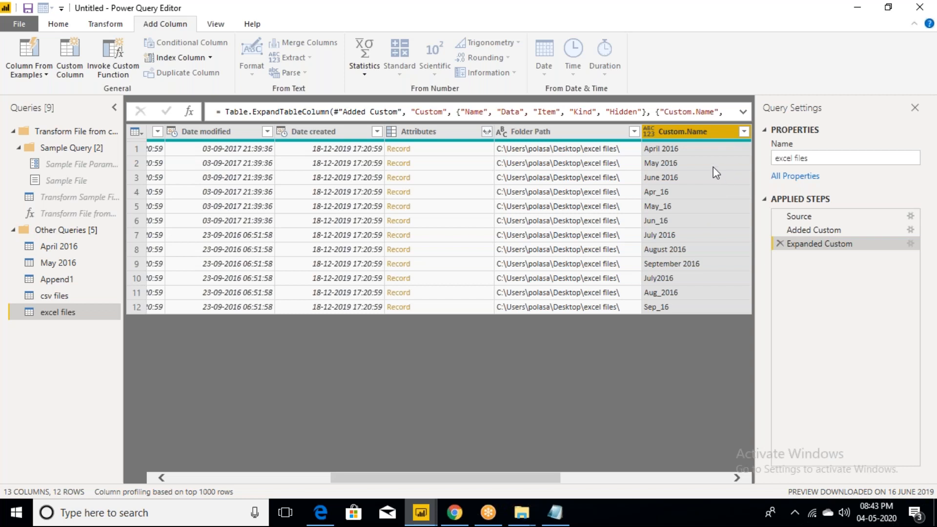
pyautogui.click(671, 150)
pyautogui.click(670, 165)
pyautogui.click(672, 178)
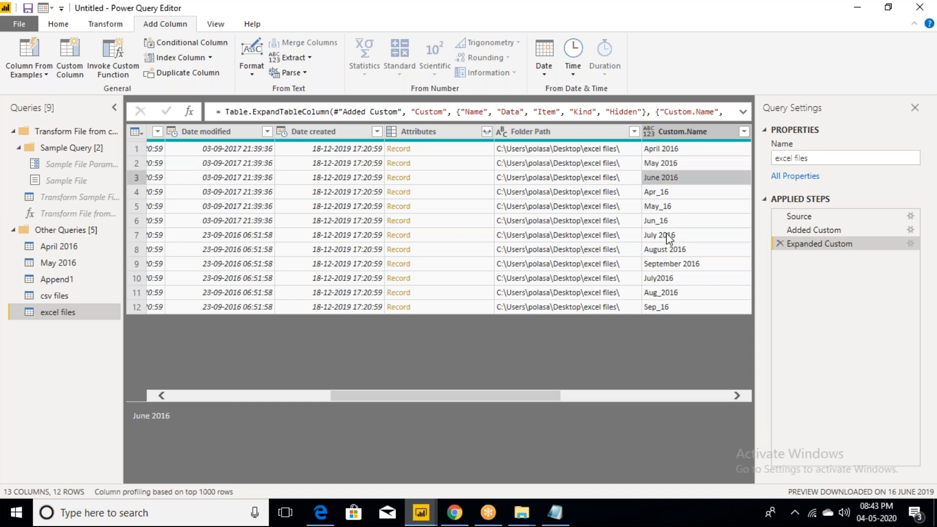
pyautogui.click(669, 235)
pyautogui.click(669, 250)
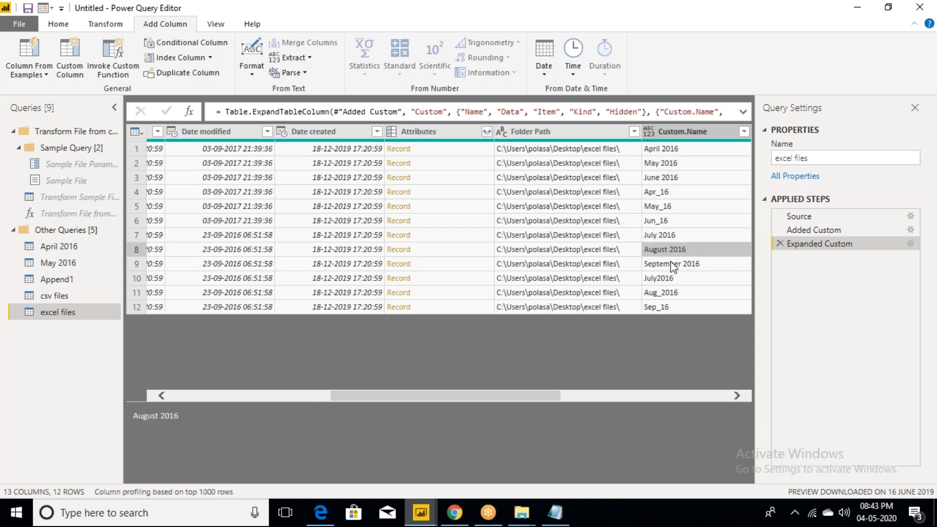
pyautogui.click(672, 265)
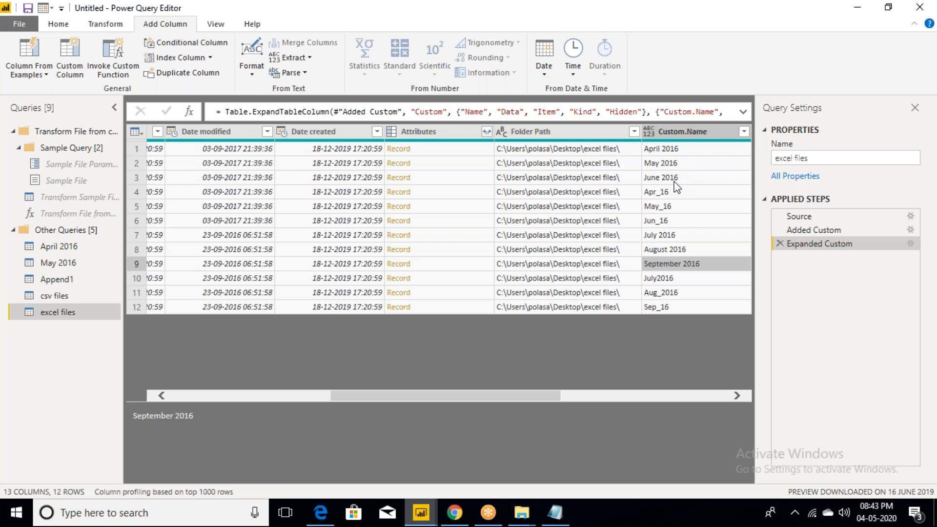
pyautogui.click(658, 193)
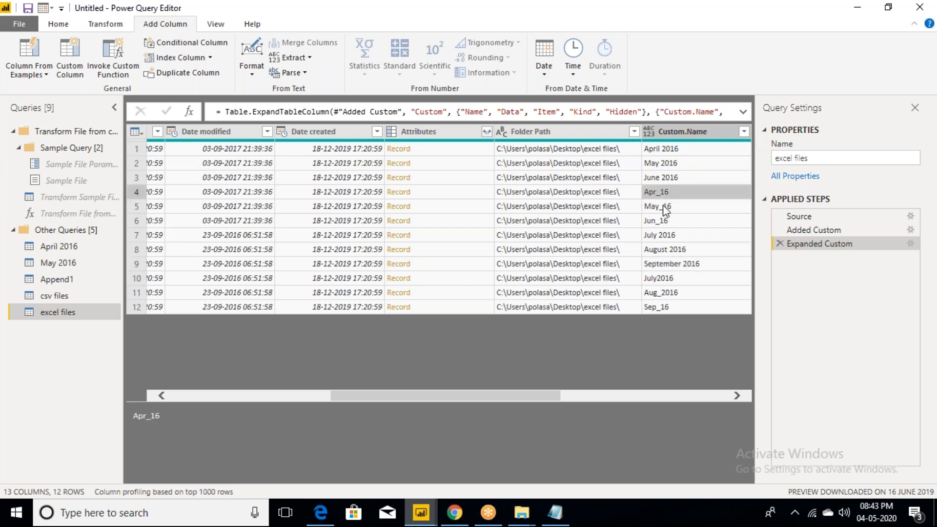
pyautogui.click(664, 207)
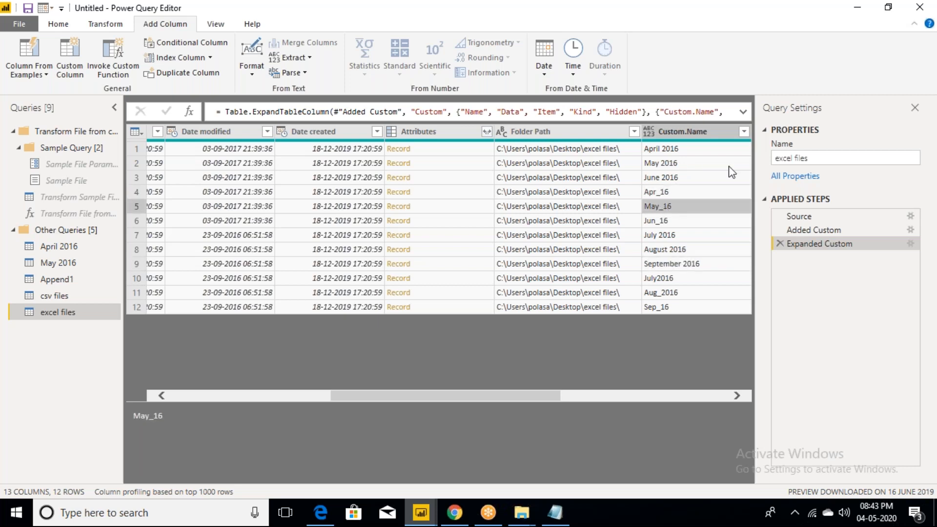
# Step: Filter the Custom.Name column to exclude Apr_16, Aug_2016, July2016, Jun_16, May_16 and Sep_16
pyautogui.click(744, 132)
pyautogui.click(550, 305)
pyautogui.click(550, 333)
pyautogui.click(550, 361)
pyautogui.click(550, 387)
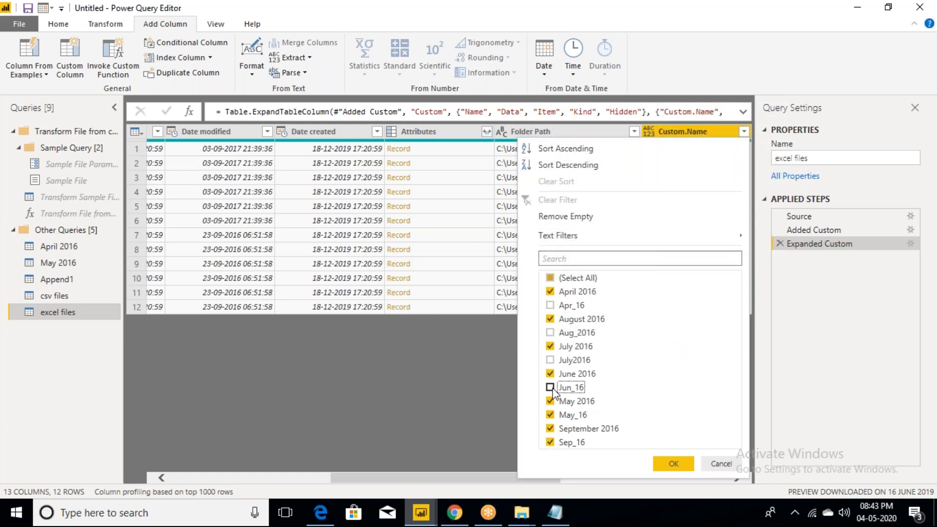
pyautogui.click(550, 414)
pyautogui.click(550, 442)
pyautogui.click(691, 465)
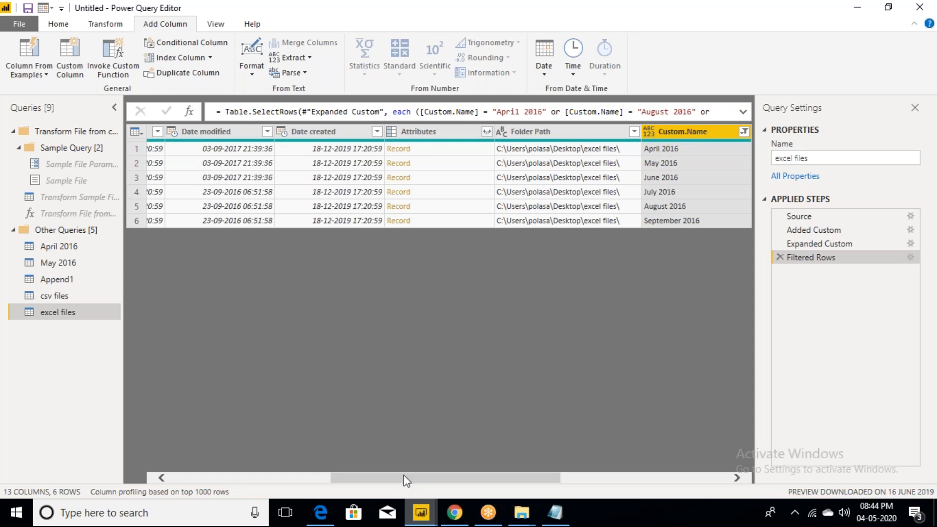
pyautogui.moveTo(403, 473); pyautogui.dragTo(541, 478)
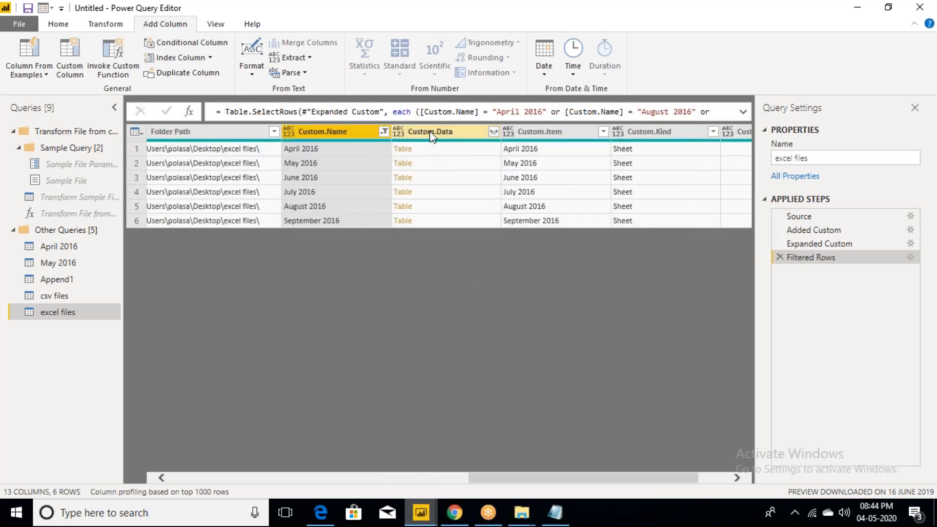
# Step: Expand the Custom.Data column into all its columns, keeping the original column name as prefix
pyautogui.click(430, 132)
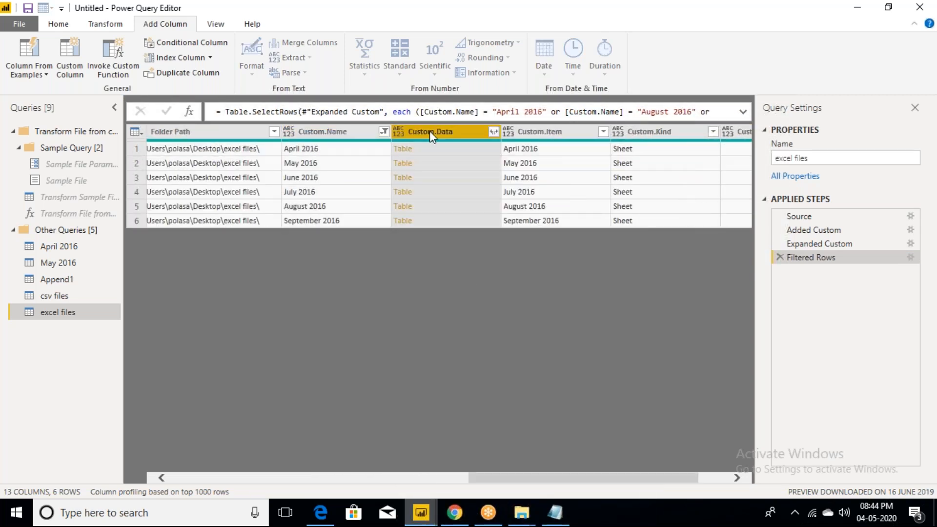
pyautogui.click(494, 131)
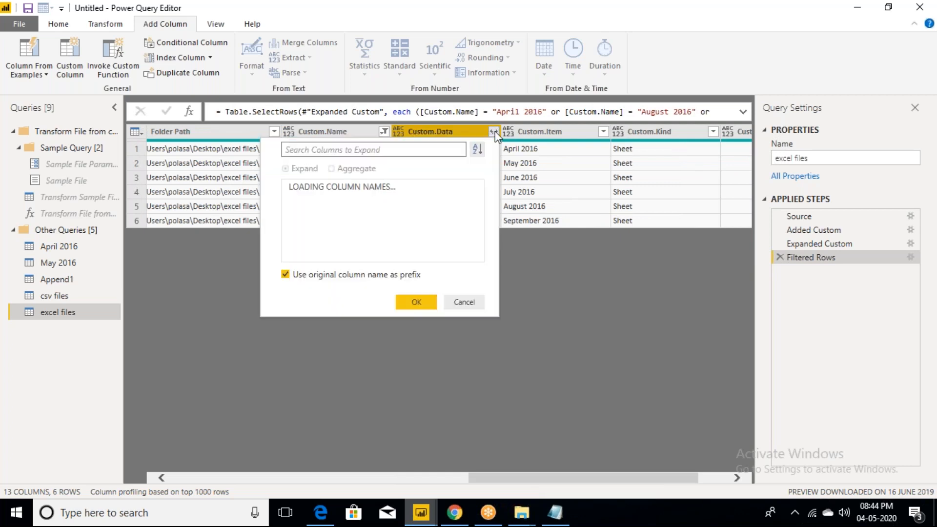
pyautogui.click(415, 308)
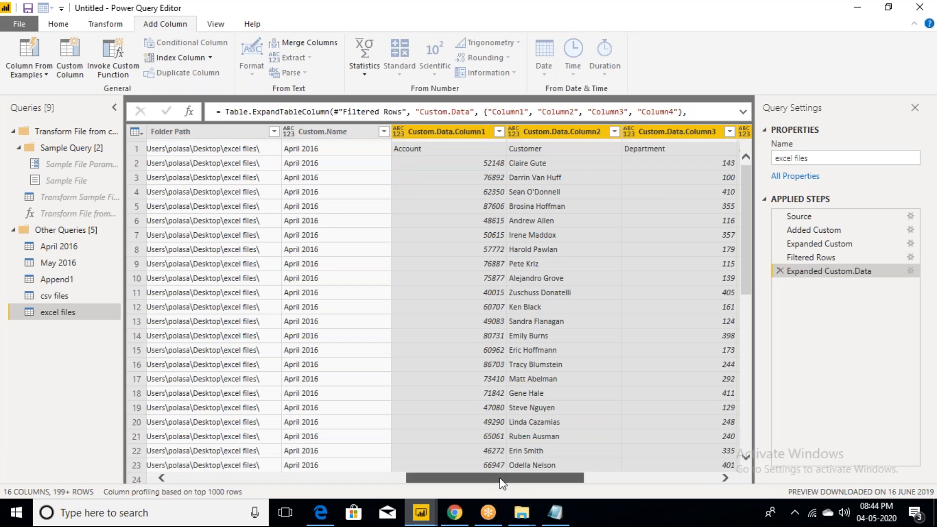
# Step: Keep only the Custom.Data.Column1 to Custom.Data.Column4 and Custom.Item columns, removing all other columns
pyautogui.moveTo(502, 484); pyautogui.dragTo(551, 483)
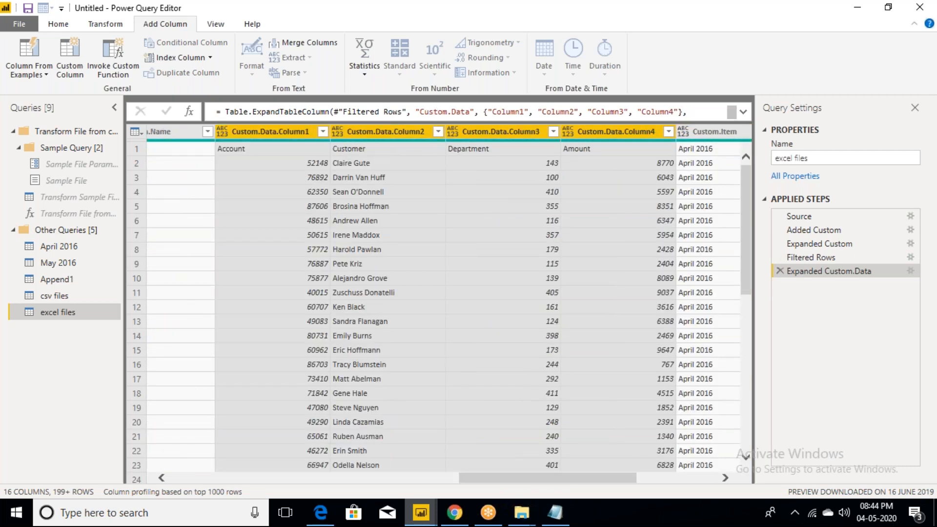
pyautogui.click(291, 134)
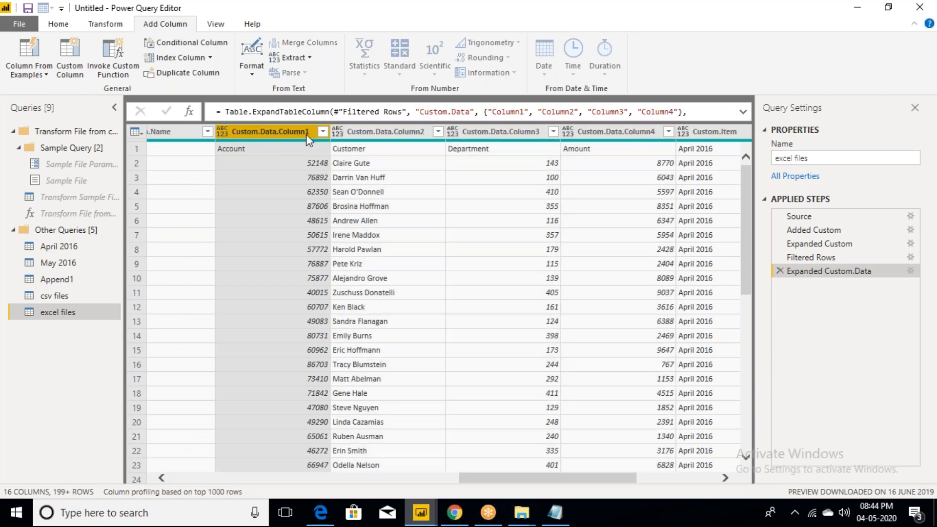
pyautogui.keyDown('ctrl'); pyautogui.click(379, 136); pyautogui.keyUp('ctrl')
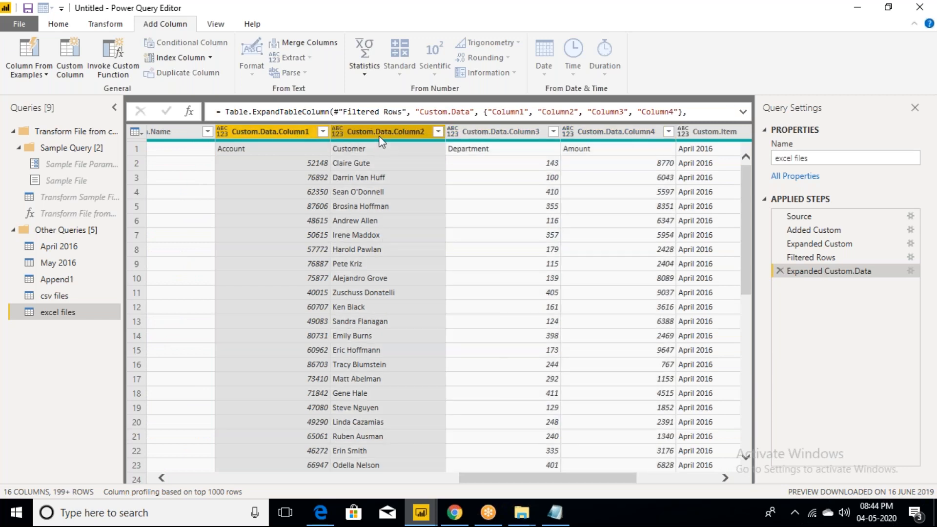
pyautogui.keyDown('ctrl'); pyautogui.click(486, 136); pyautogui.keyUp('ctrl')
pyautogui.keyDown('ctrl'); pyautogui.click(634, 134); pyautogui.keyUp('ctrl')
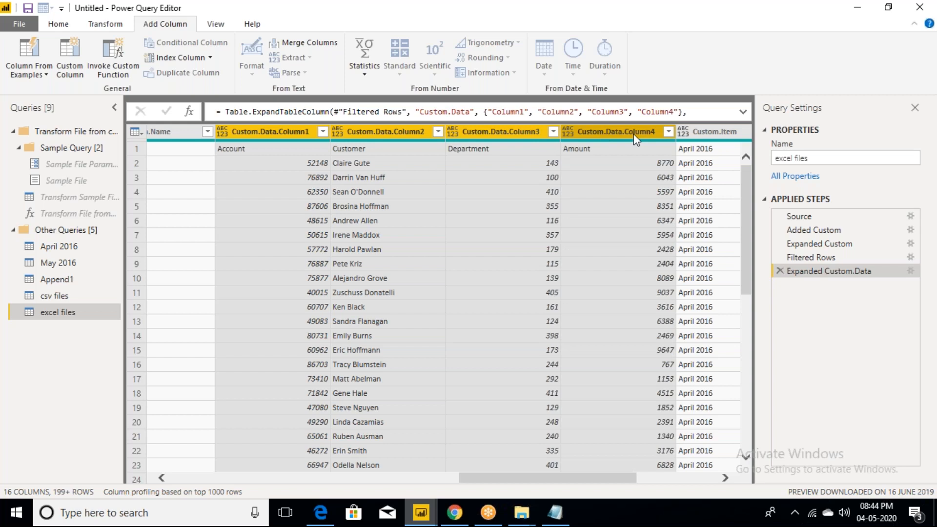
pyautogui.keyDown('ctrl'); pyautogui.click(713, 132); pyautogui.keyUp('ctrl')
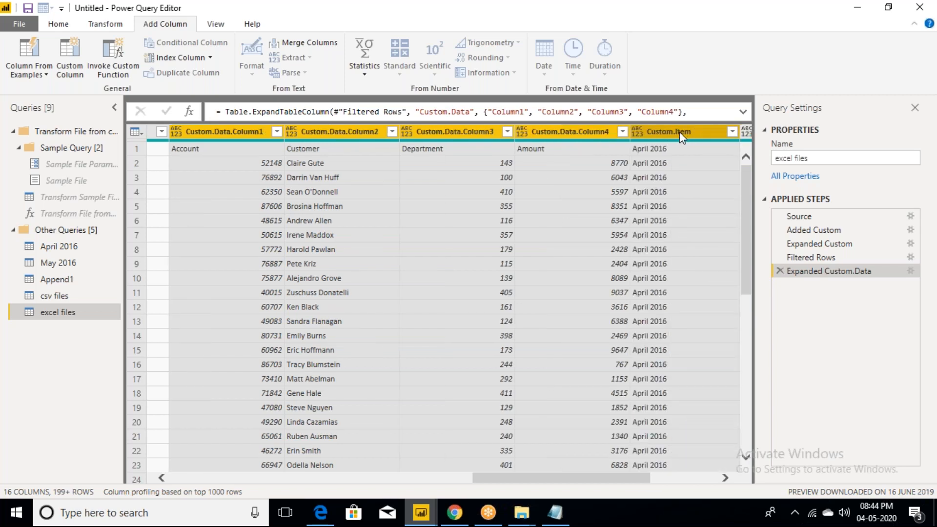
pyautogui.rightClick(680, 131)
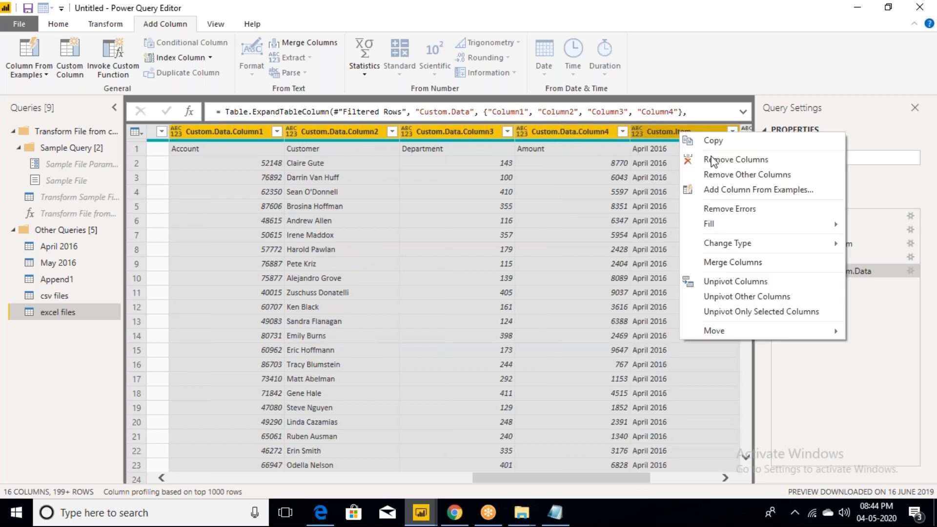
pyautogui.click(736, 175)
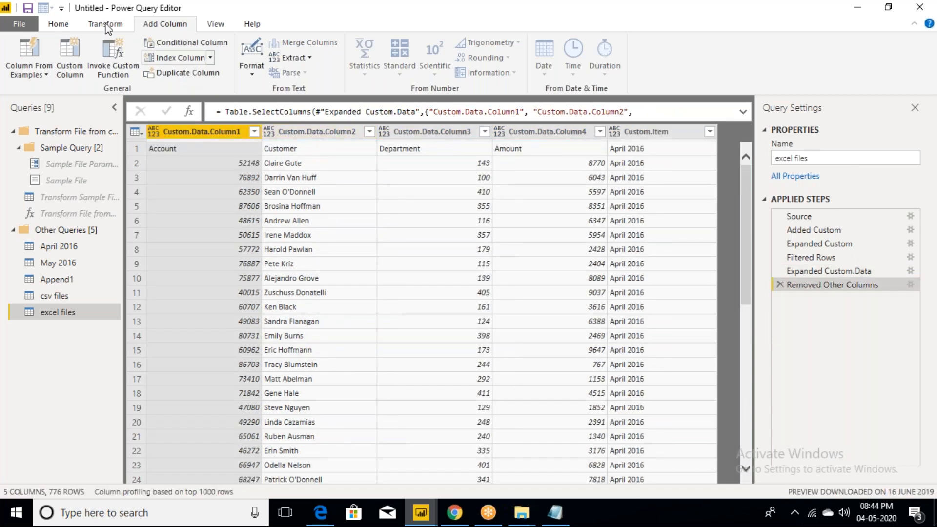
# Step: Promote the first row of the excel files query to column headers
pyautogui.click(104, 28)
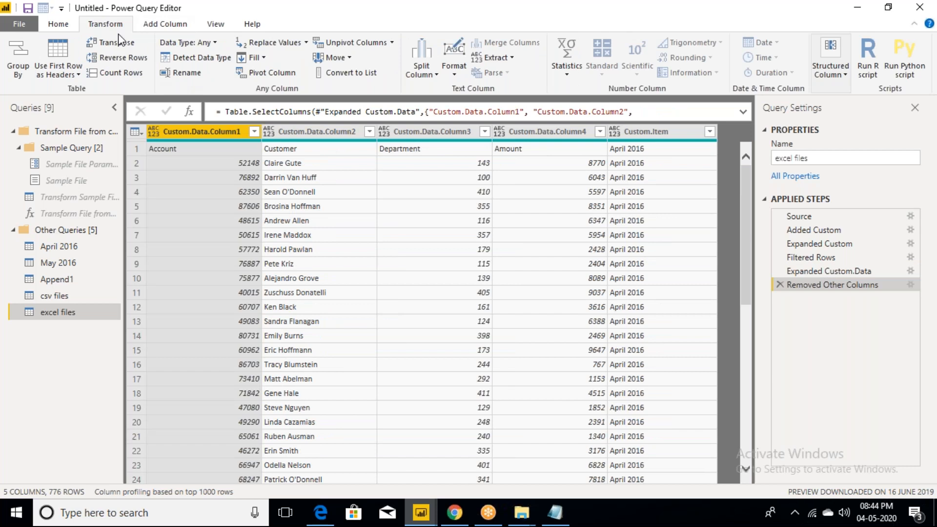
pyautogui.click(78, 75)
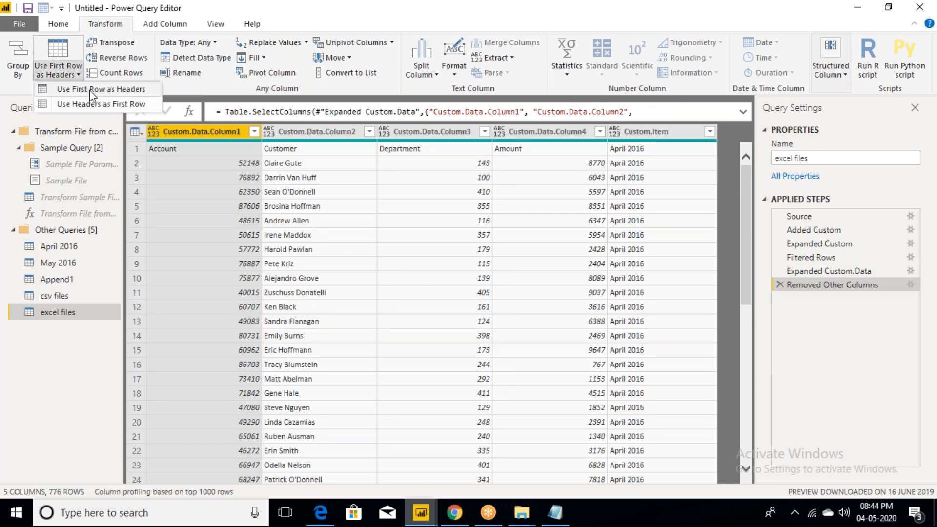
pyautogui.click(90, 90)
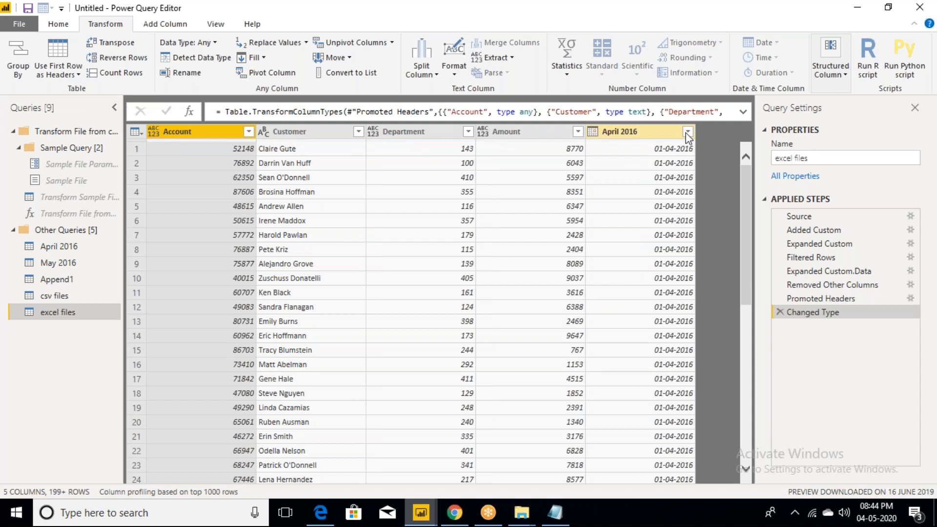
# Step: Check which months the April 2016 column contains and look through the appended rows of the excel files query
pyautogui.click(687, 132)
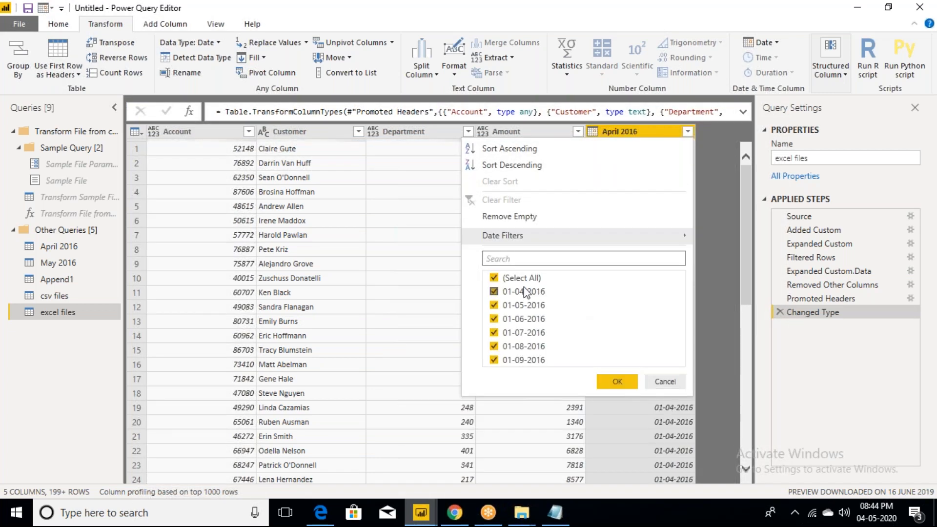
pyautogui.click(666, 382)
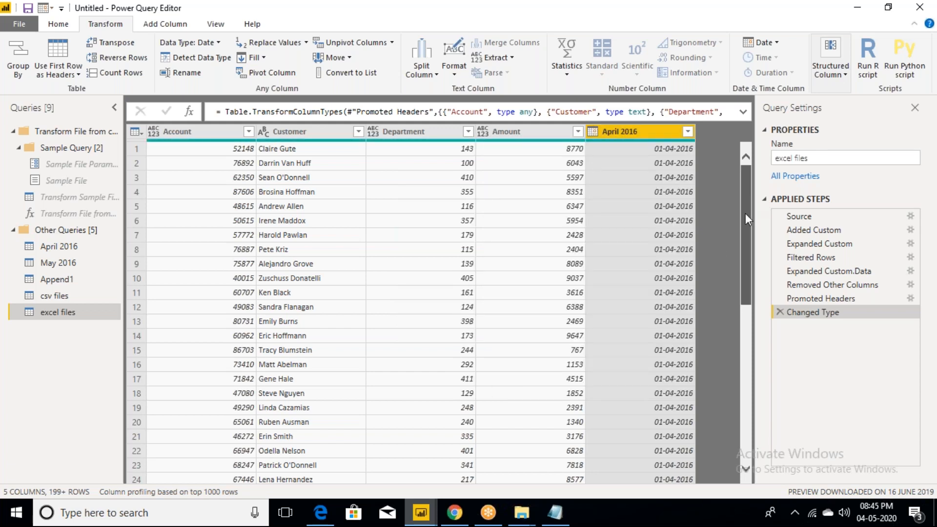
pyautogui.moveTo(745, 213); pyautogui.dragTo(748, 462)
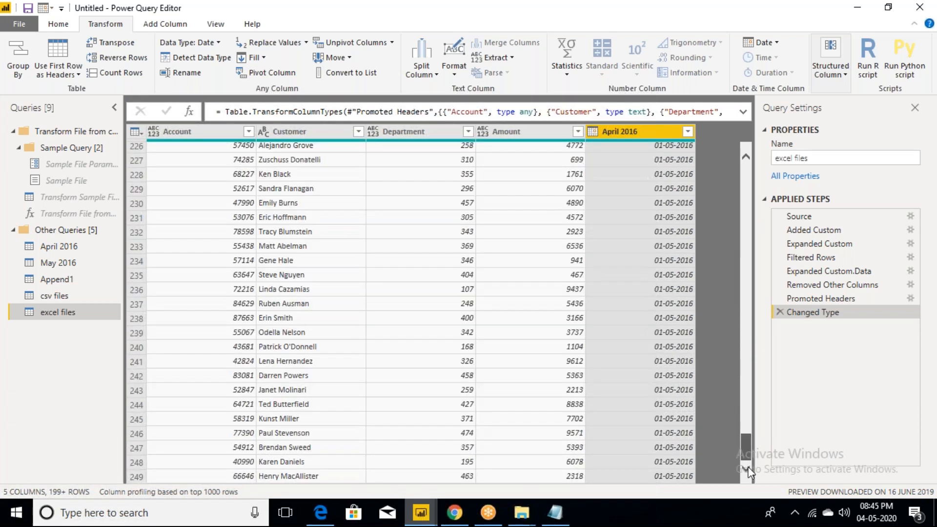
pyautogui.click(742, 274)
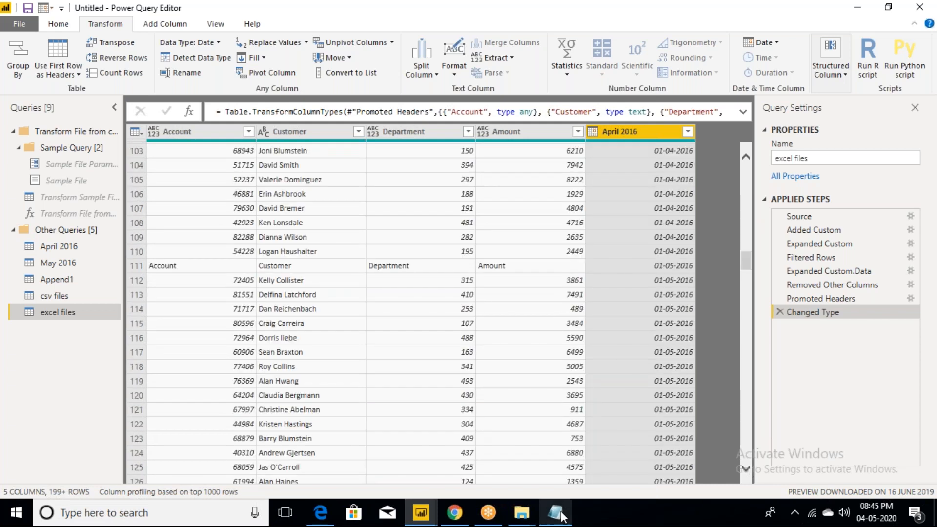
# Step: Switch to Notepad to review the third append method, and look at the workbooks in the excel files folder in File Explorer
pyautogui.click(561, 516)
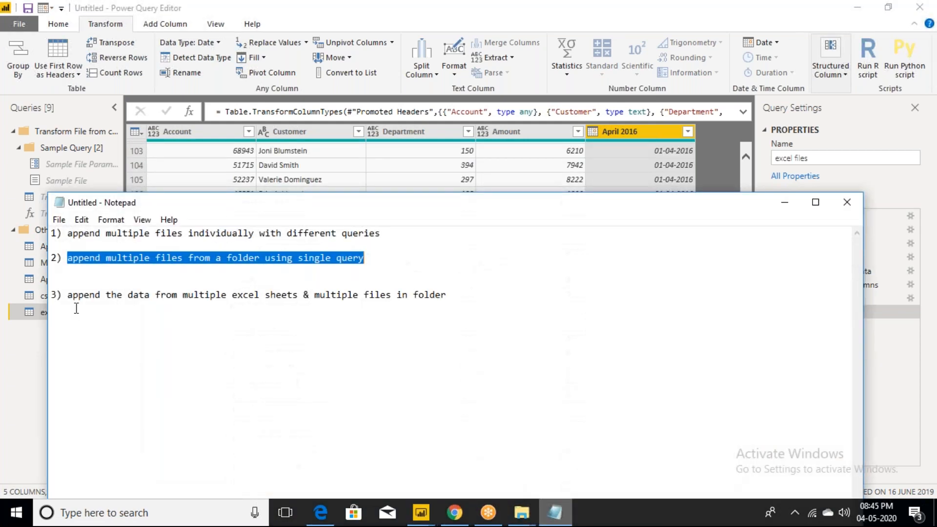
pyautogui.moveTo(67, 295); pyautogui.dragTo(455, 300)
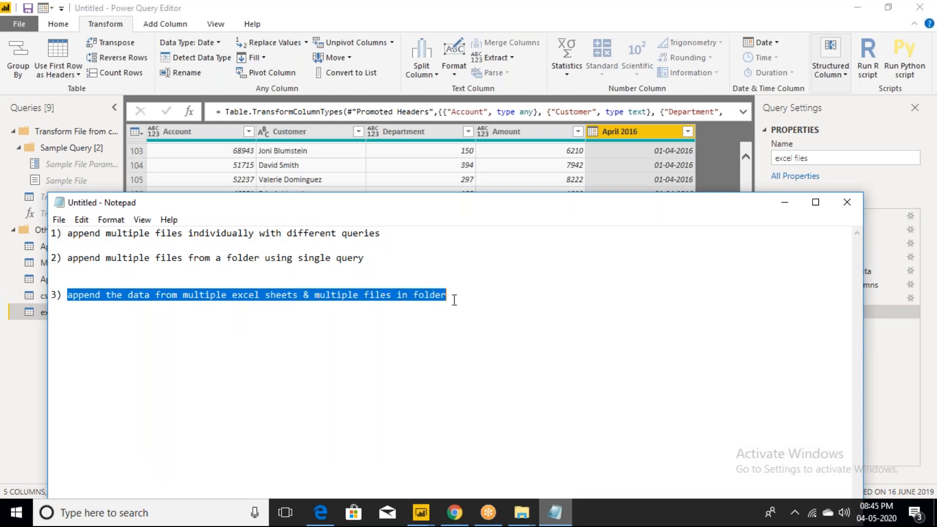
pyautogui.click(455, 301)
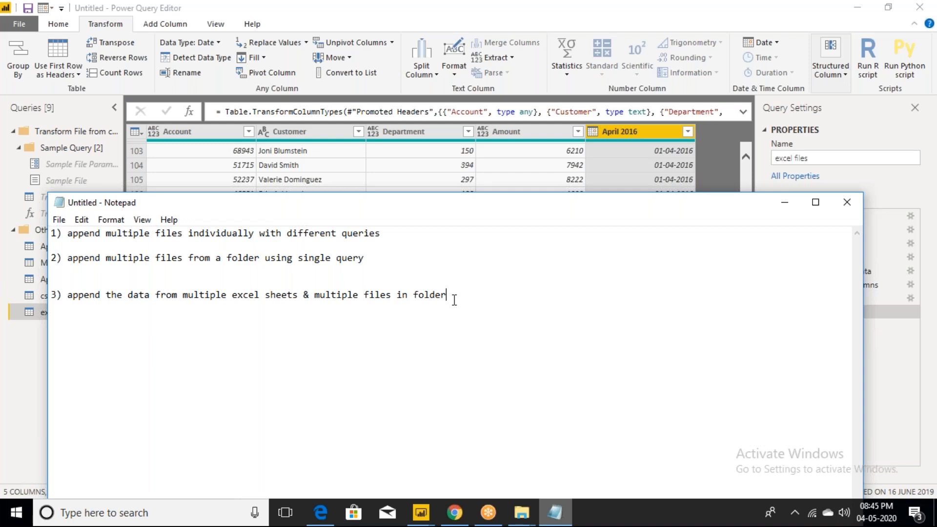
pyautogui.click(523, 513)
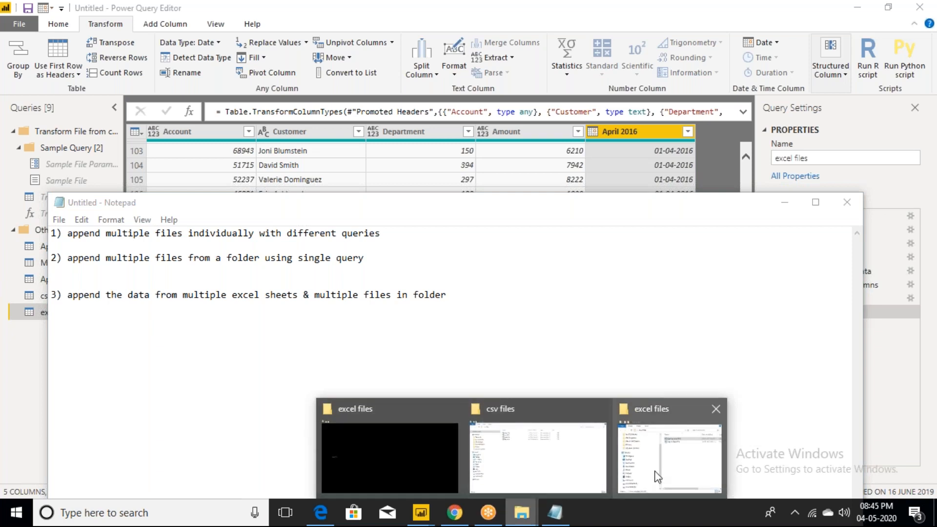
pyautogui.moveTo(658, 477)
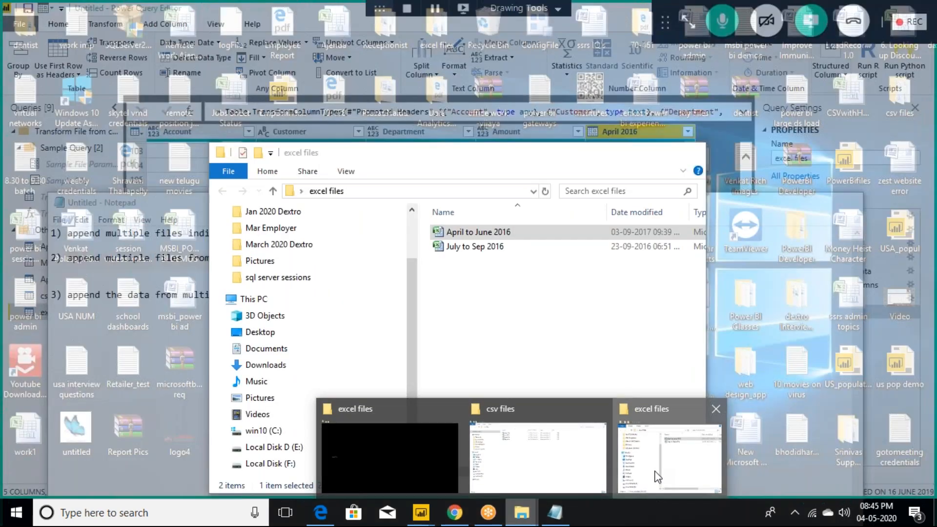
pyautogui.click(657, 477)
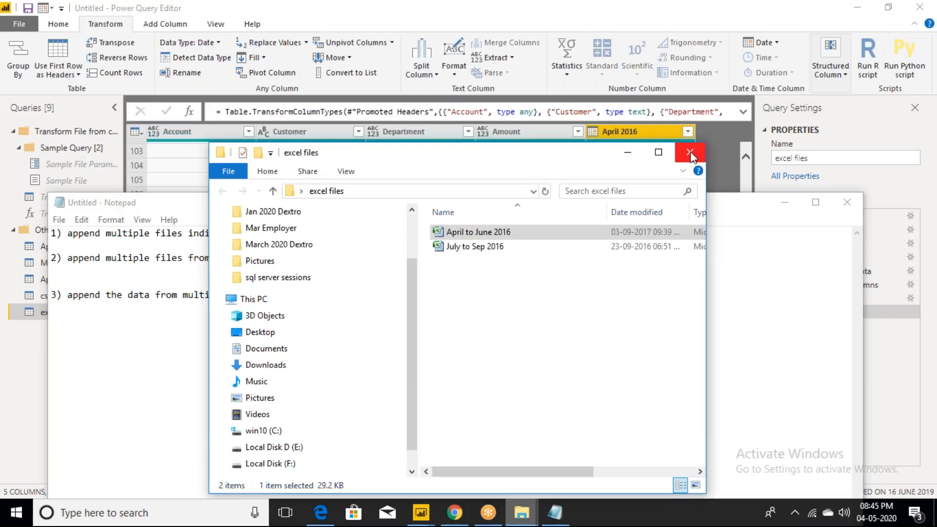
pyautogui.click(628, 153)
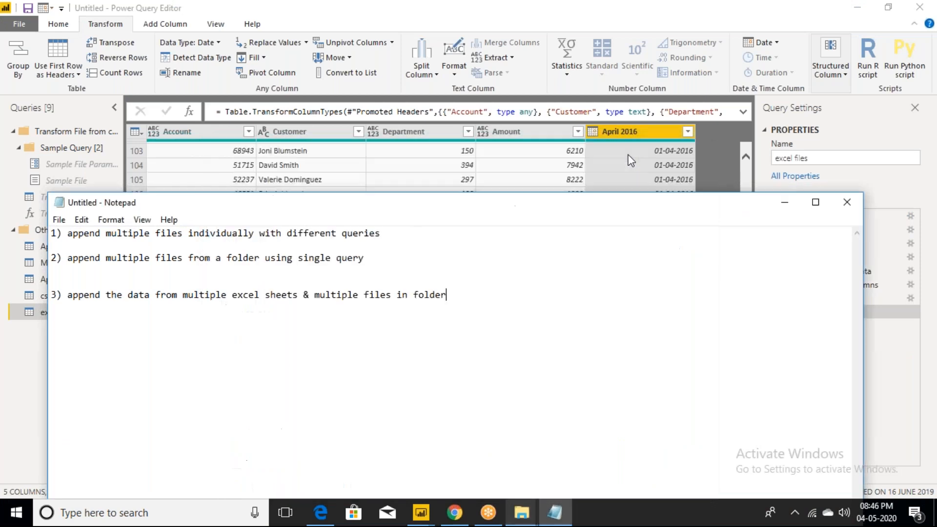